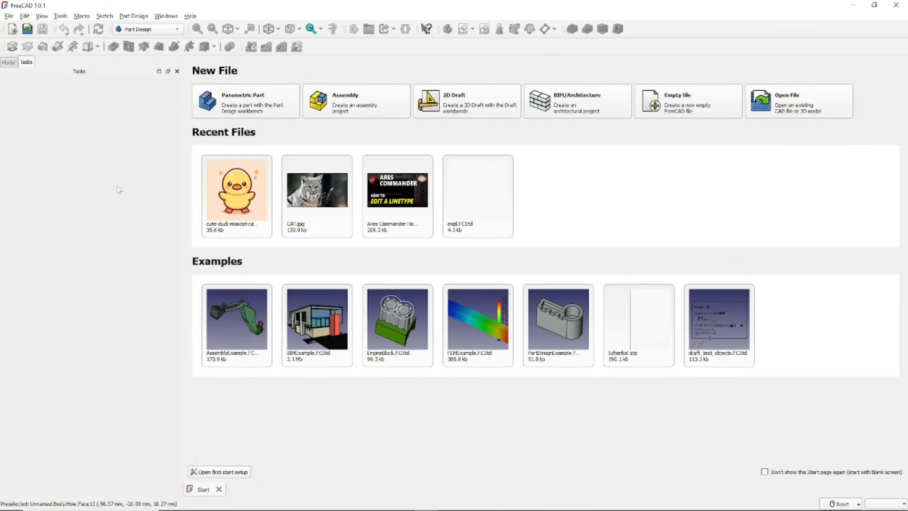
# Create a new parametric part and start a sketch on the XZ plane
pyautogui.click(245, 104)
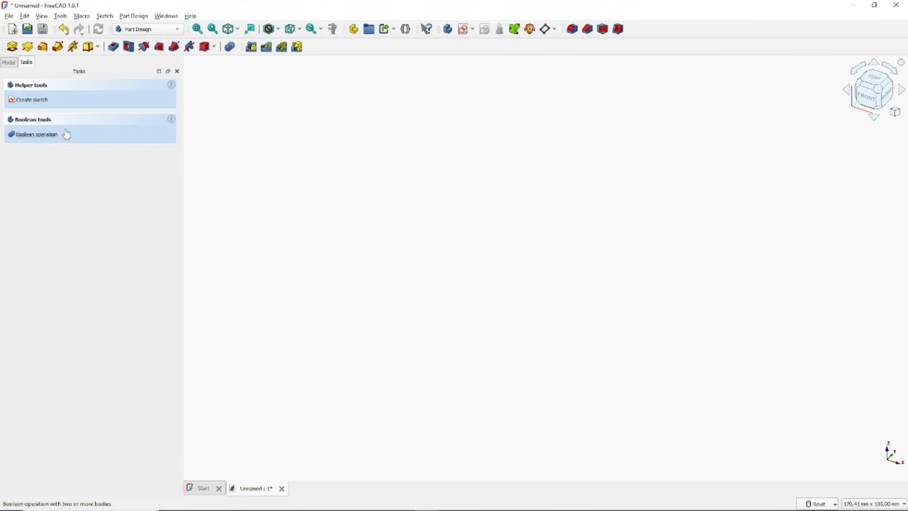
pyautogui.click(36, 101)
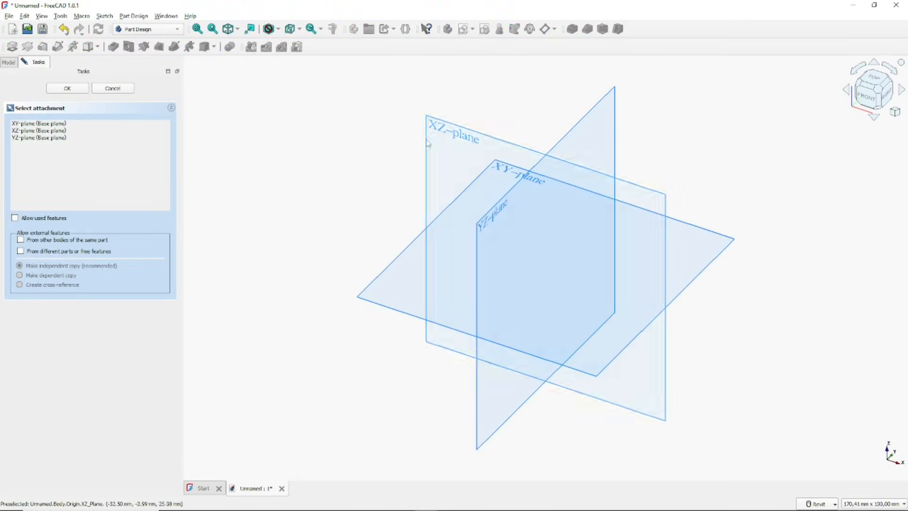
pyautogui.click(454, 135)
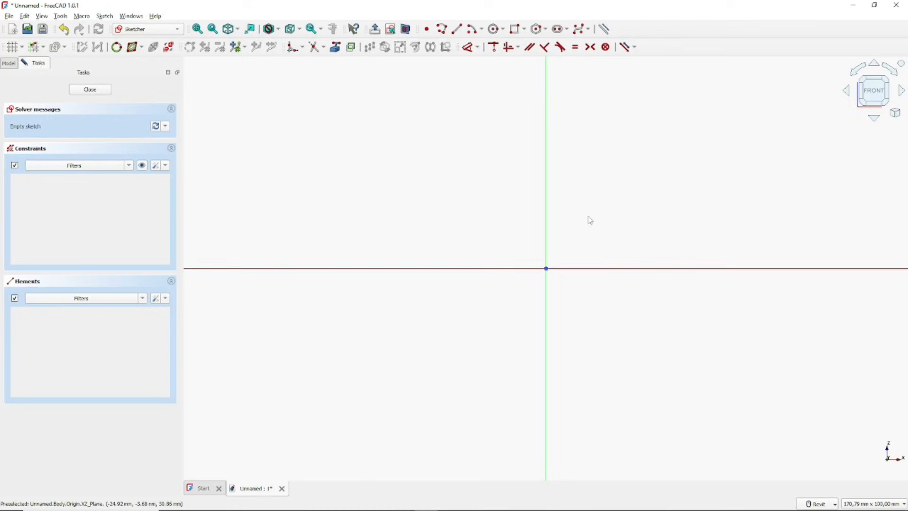
pyautogui.moveTo(590, 220); pyautogui.dragTo(576, 214, button='middle')
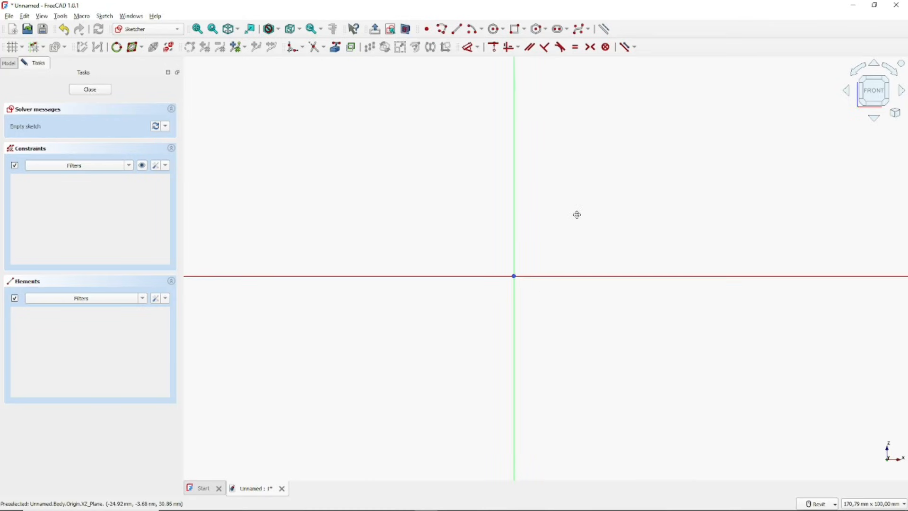
# Sketch a six-sided polygon centred on the origin with a 35 mm radius and a 90° orientation, and finish the sketch
pyautogui.click(536, 29)
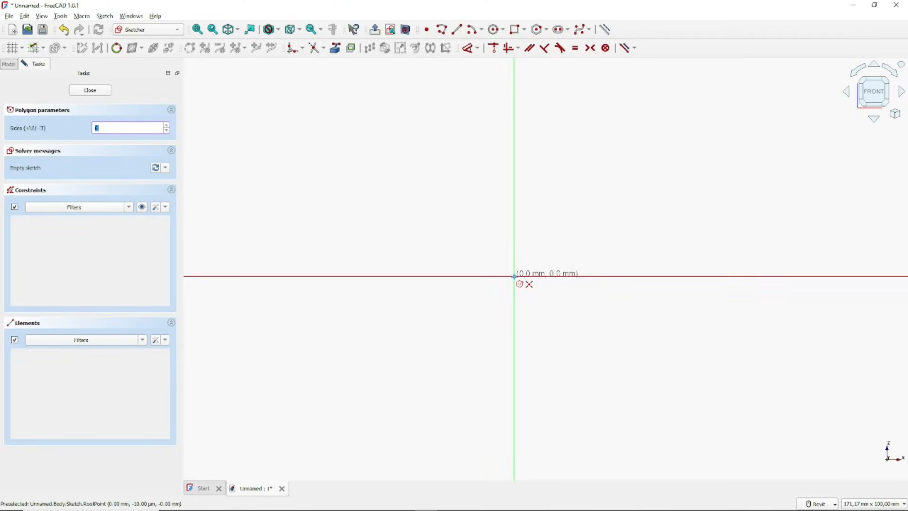
pyautogui.click(514, 275)
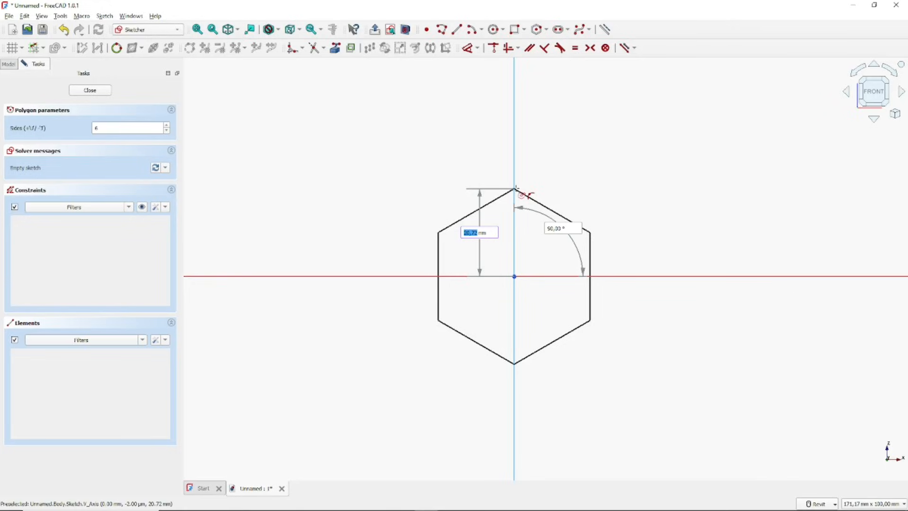
pyautogui.write('35')
pyautogui.press('Return')
pyautogui.write('90')
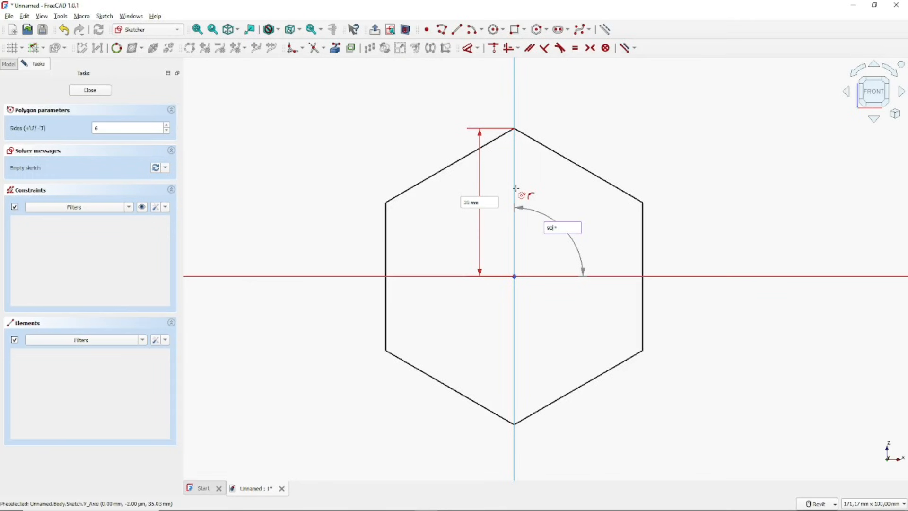
pyautogui.press('Return')
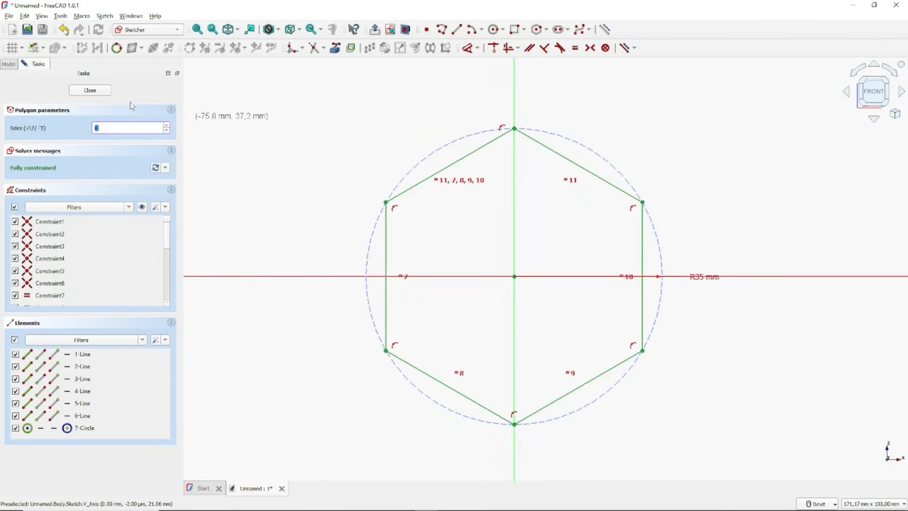
pyautogui.click(91, 91)
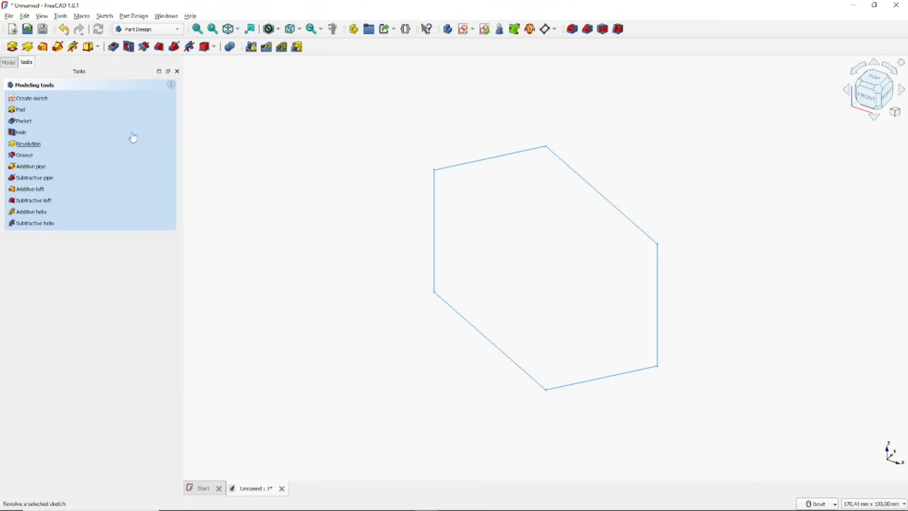
# Pad the hexagon sketch to a length of 72 mm
pyautogui.click(13, 48)
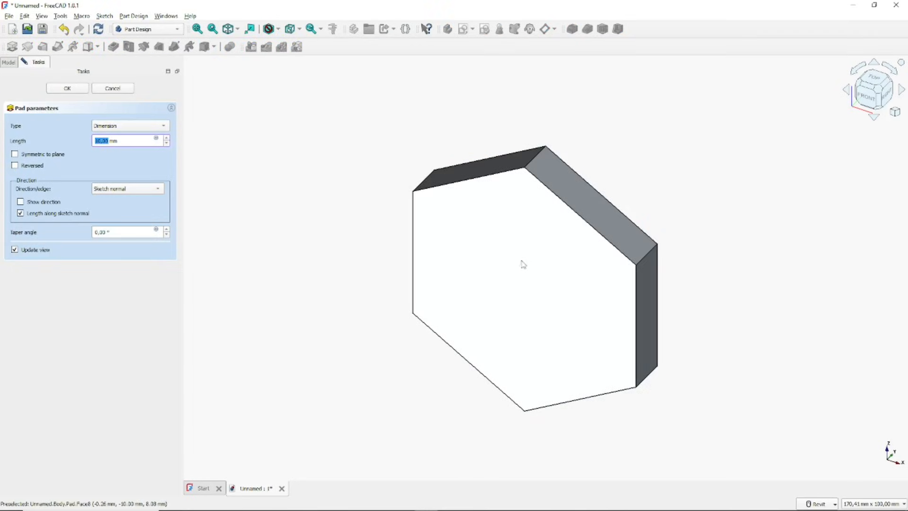
pyautogui.write('77')
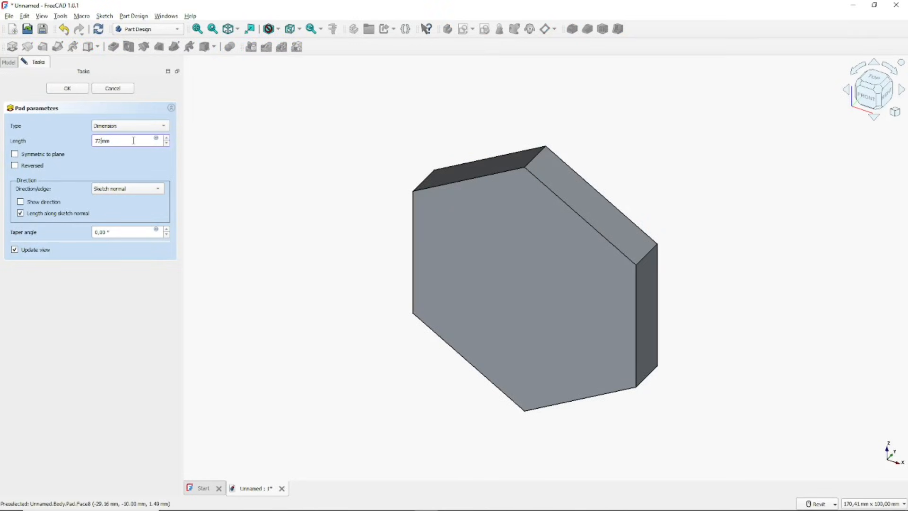
pyautogui.press('Return')
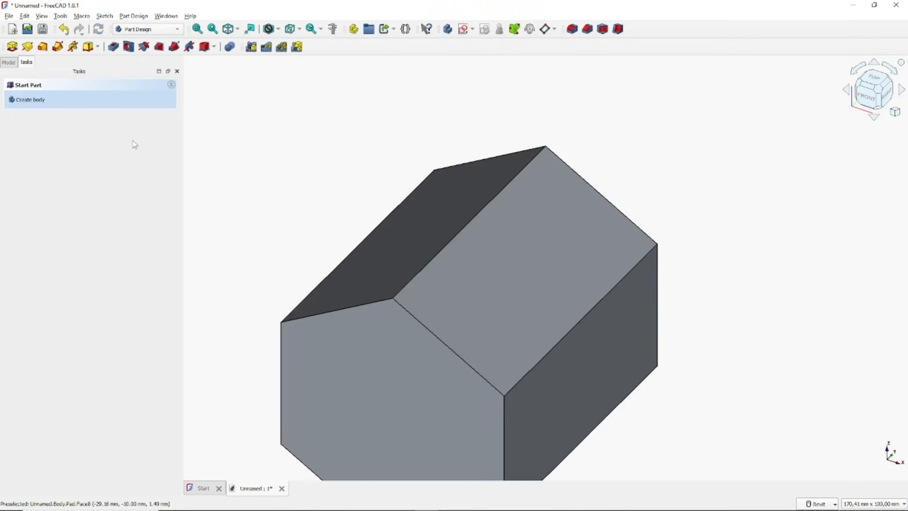
# Start a new sketch on the hexagonal prism's rear end face and orient the rear view upright
pyautogui.scroll(-1, 491, 264)
pyautogui.moveTo(517, 334); pyautogui.dragTo(517, 258, button='middle')
pyautogui.keyDown('shift'); pyautogui.moveTo(629, 328); pyautogui.dragTo(636, 288, button='middle'); pyautogui.keyUp('shift')
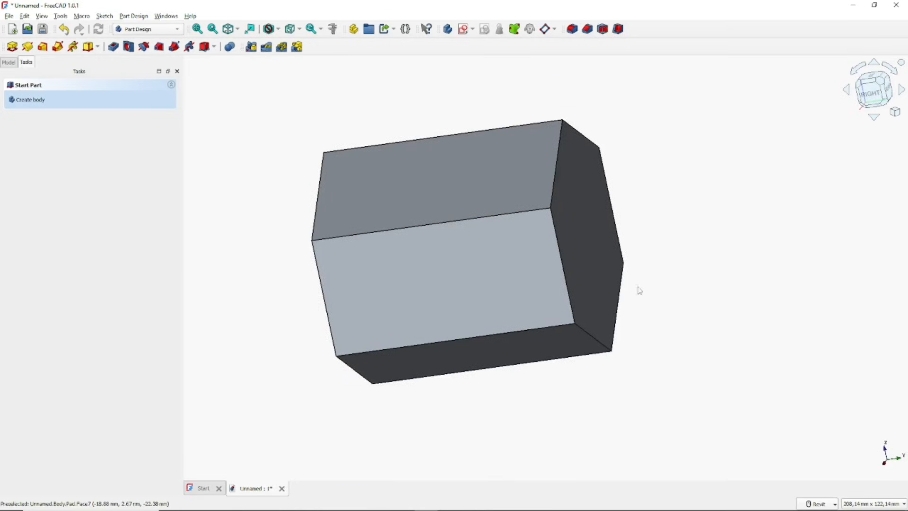
pyautogui.click(595, 230)
pyautogui.click(46, 100)
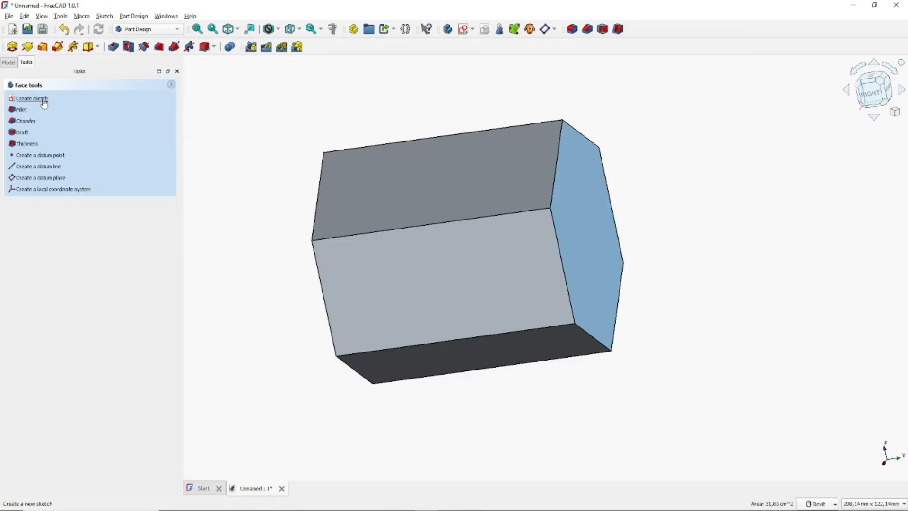
pyautogui.click(892, 72)
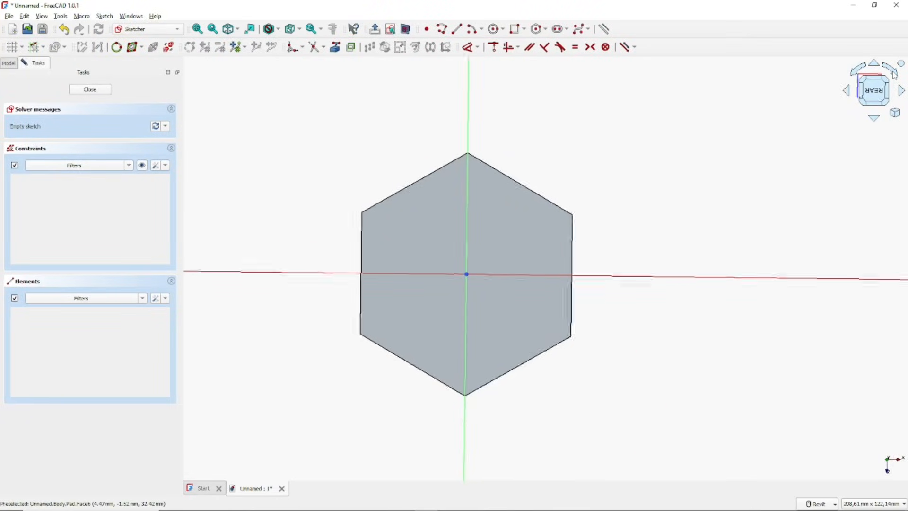
pyautogui.click(892, 72)
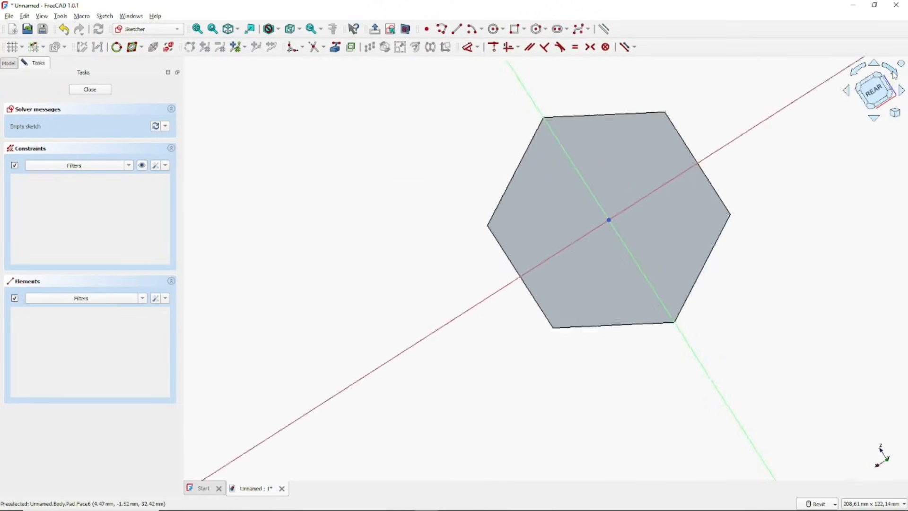
pyautogui.click(893, 72)
pyautogui.click(877, 93)
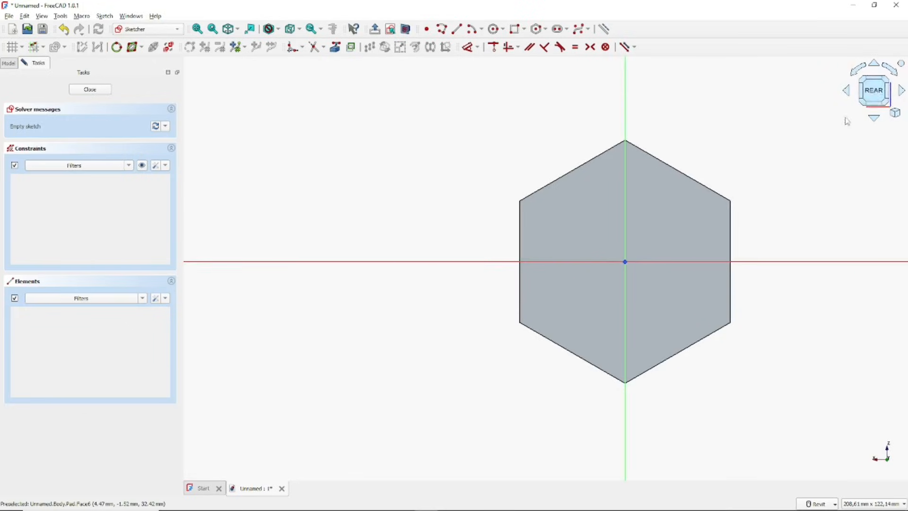
pyautogui.moveTo(705, 136); pyautogui.dragTo(534, 166, button='middle')
pyautogui.moveTo(498, 191); pyautogui.dragTo(589, 181, button='middle')
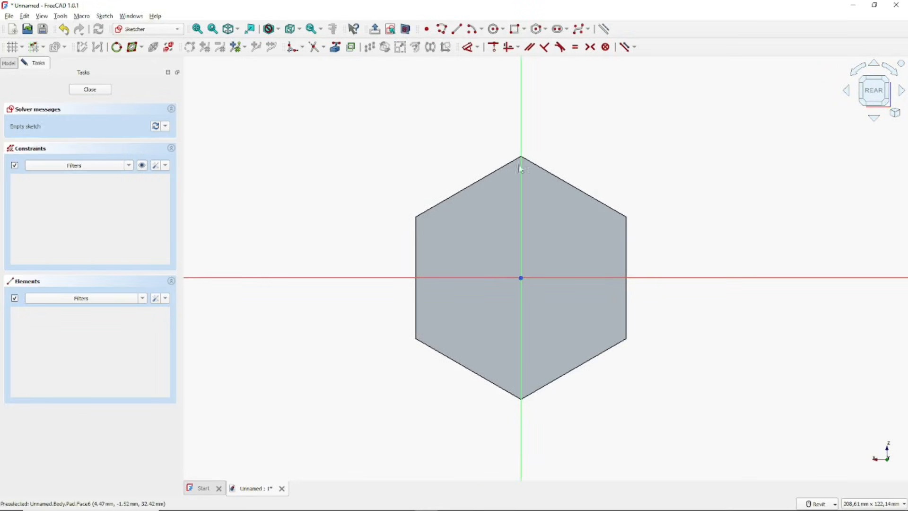
# Draw a circle with a 130 mm diameter centred on the origin around the hexagon
pyautogui.click(494, 30)
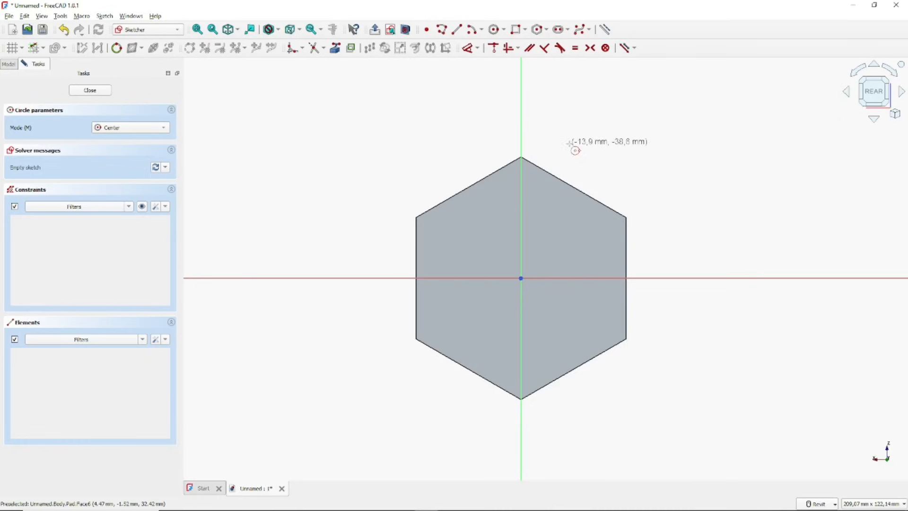
pyautogui.click(521, 278)
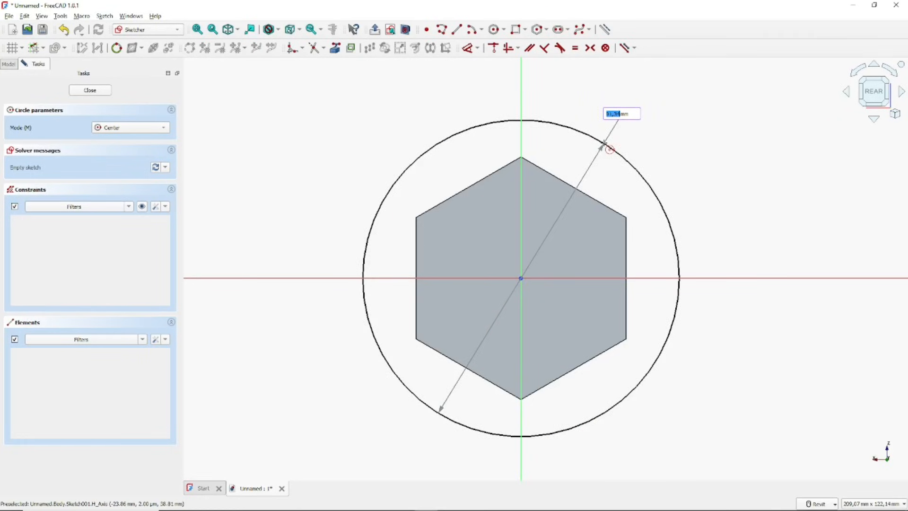
pyautogui.write('13')
pyautogui.press('Return')
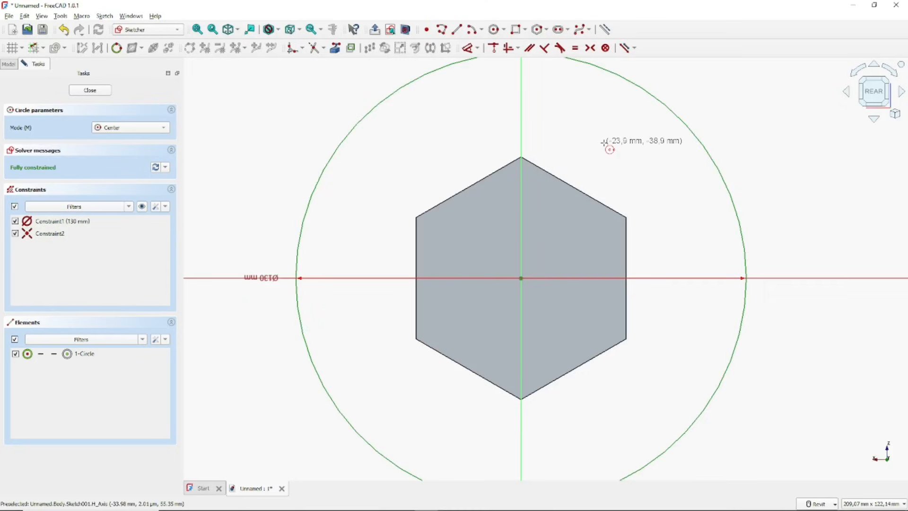
pyautogui.scroll(-2, 587, 191)
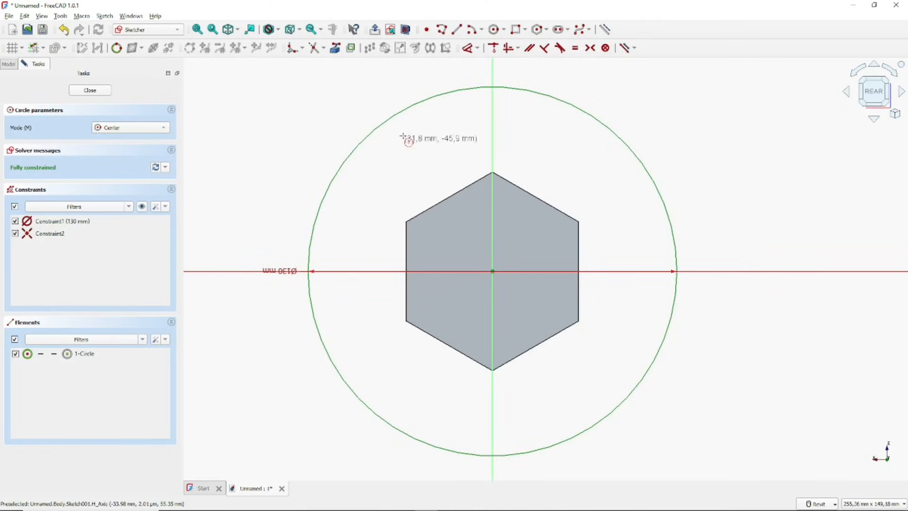
# Draw a two-segment polyline from the circle's lower left to the origin and back out to the circle's lower right
pyautogui.click(444, 31)
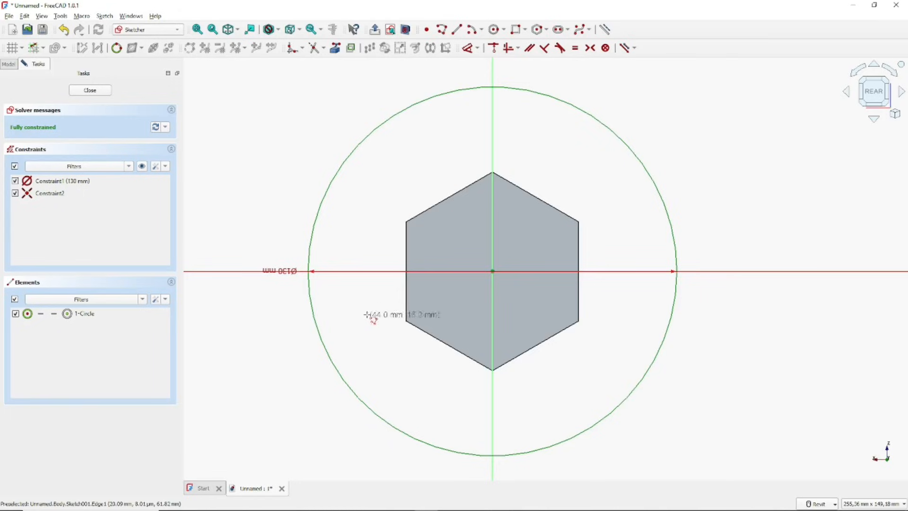
pyautogui.click(353, 391)
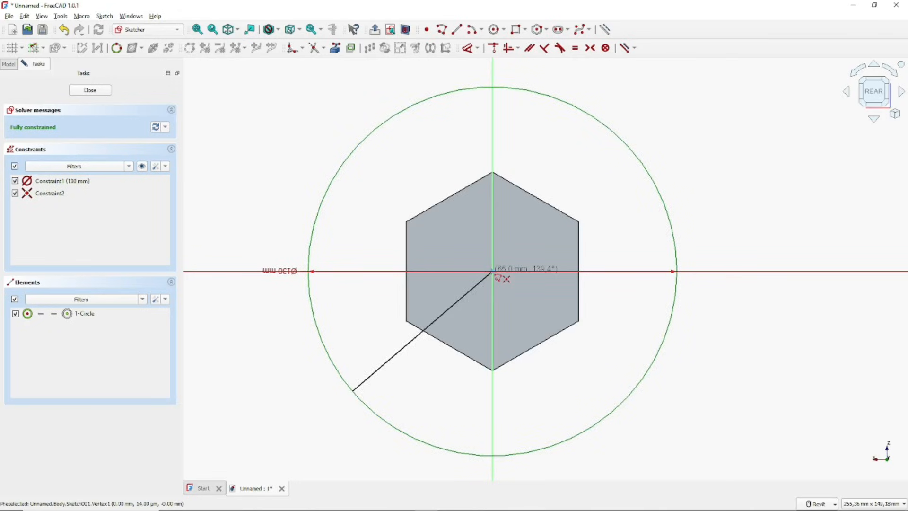
pyautogui.click(492, 271)
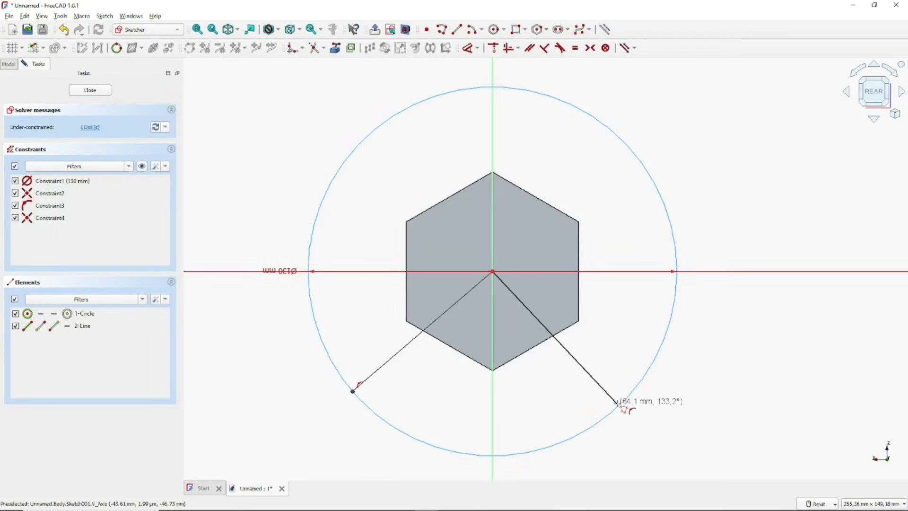
pyautogui.click(620, 405)
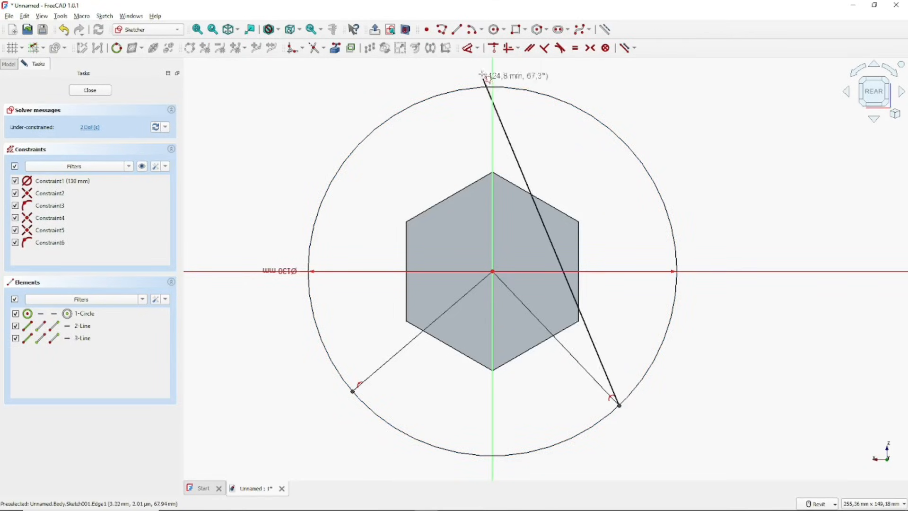
pyautogui.press('Escape')
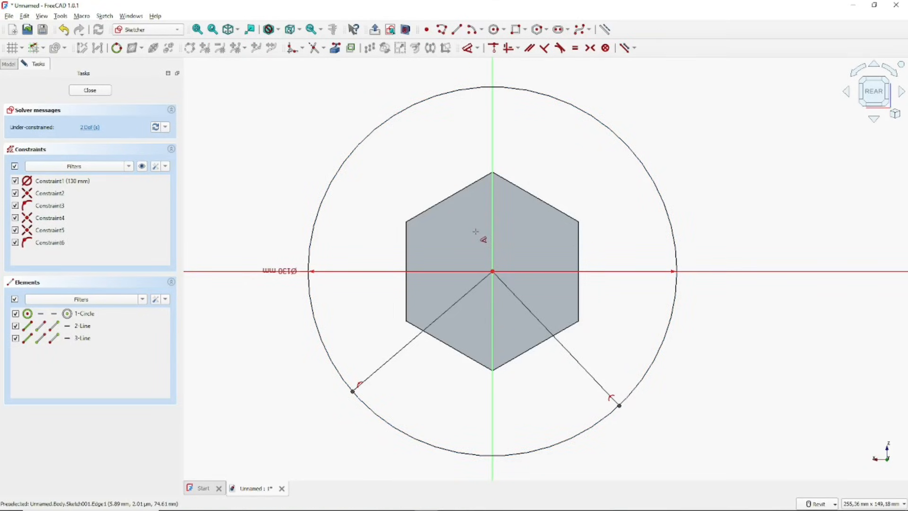
# Constrain the angle between the two radial lines to 120°
pyautogui.click(411, 341)
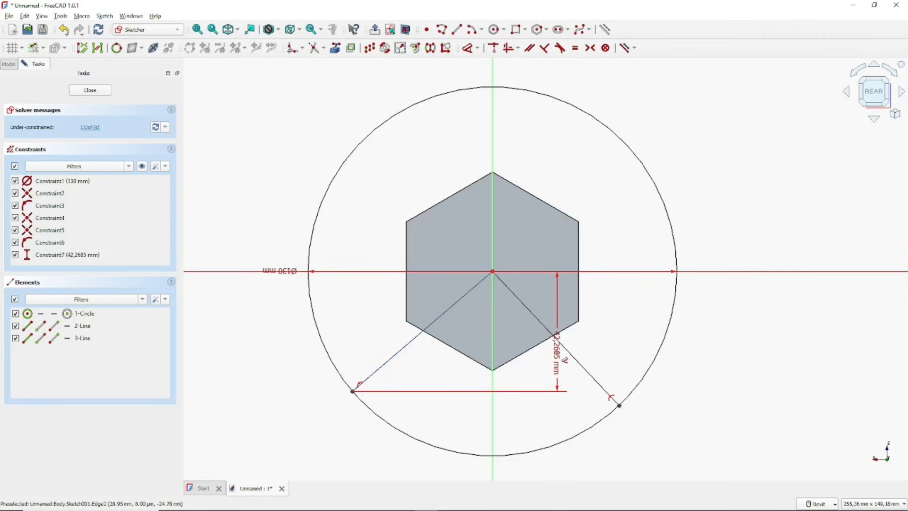
pyautogui.click(566, 349)
pyautogui.click(589, 327)
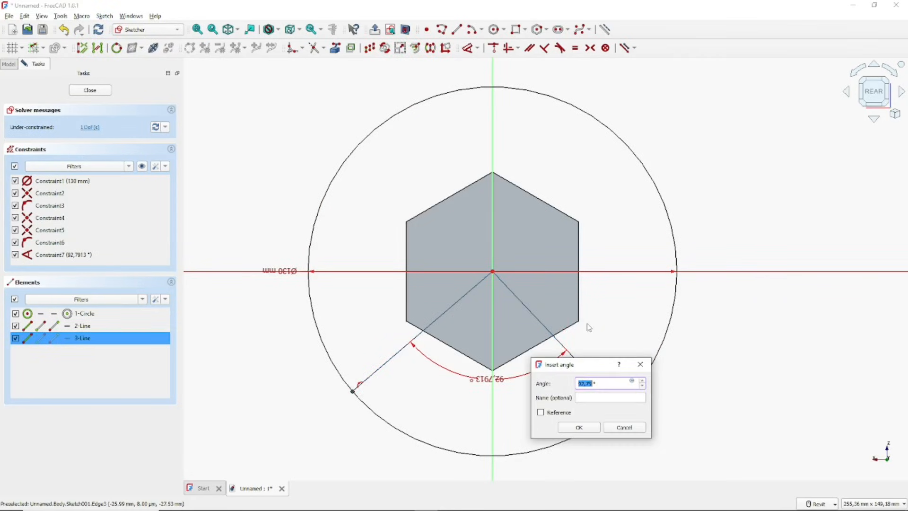
pyautogui.write('120')
pyautogui.press('Return')
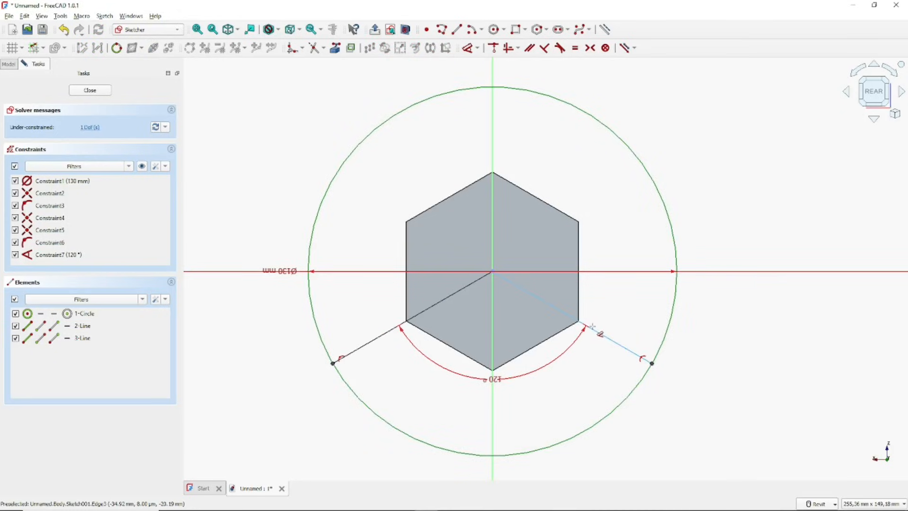
# Constrain the angle between the right radial line and the vertical axis to 60°
pyautogui.click(591, 328)
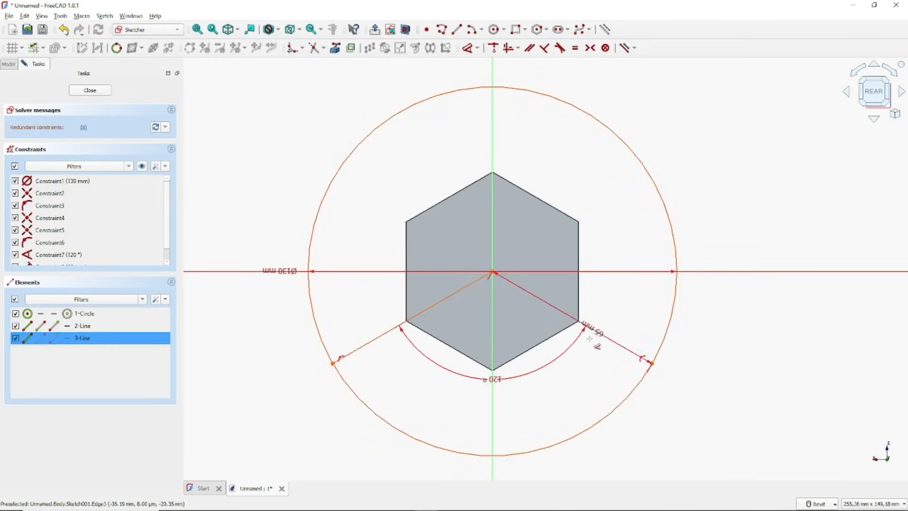
pyautogui.click(501, 408)
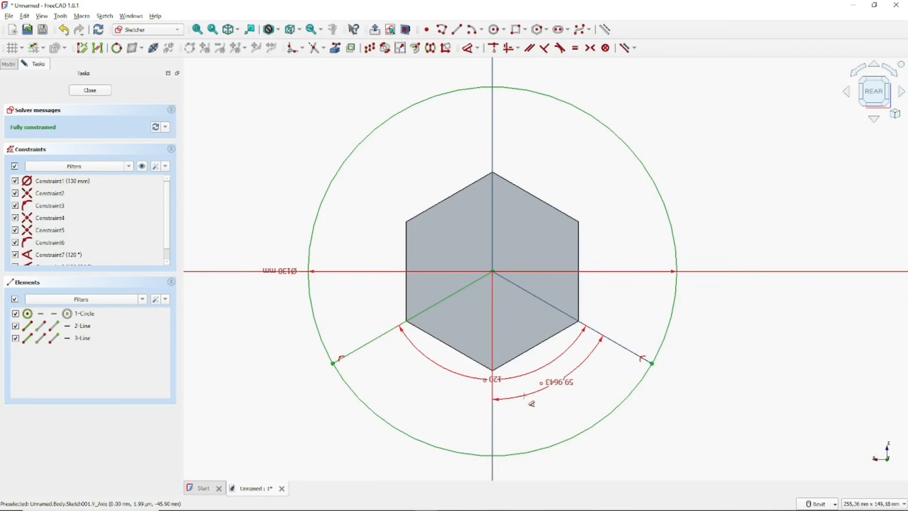
pyautogui.click(609, 321)
pyautogui.write('60')
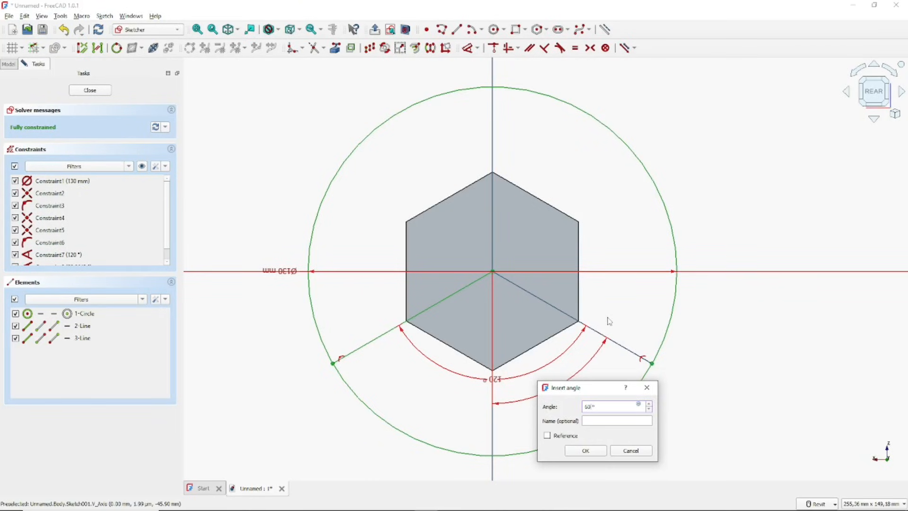
pyautogui.press('Return')
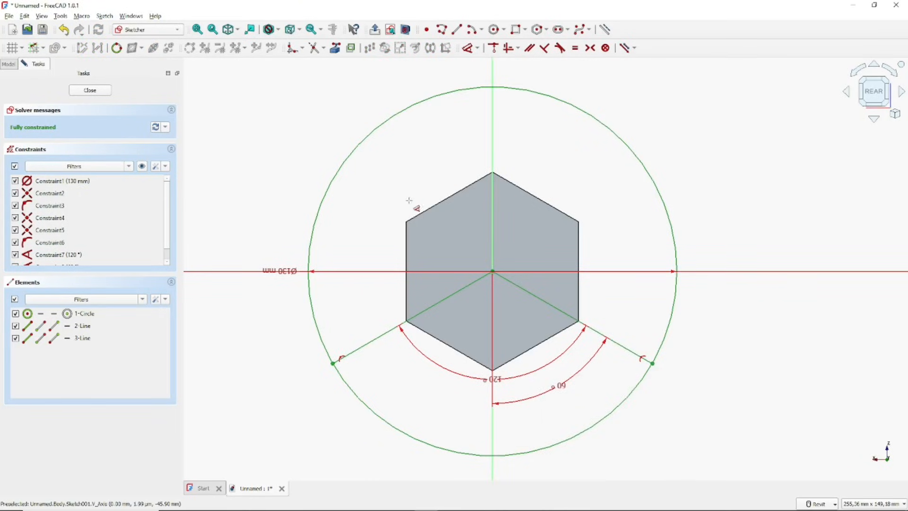
# Trim away the circle's lower arc between the two radial lines
pyautogui.click(314, 49)
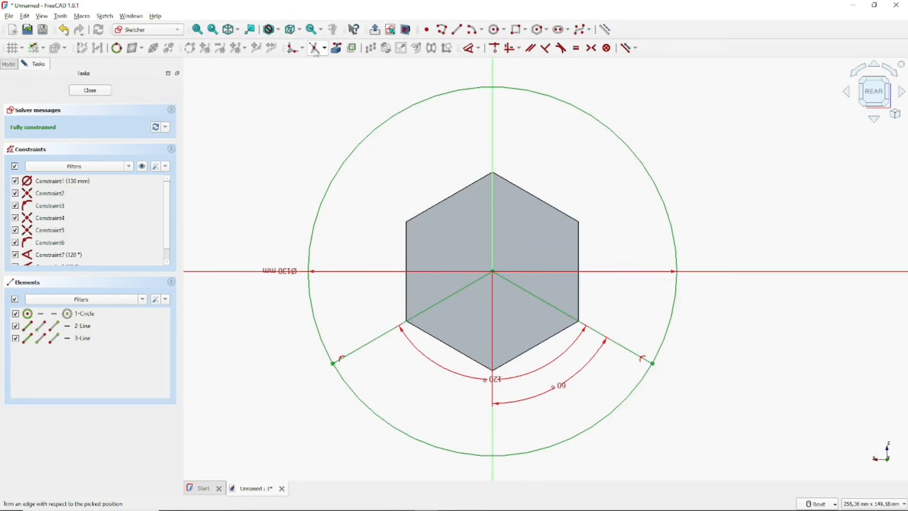
pyautogui.click(383, 420)
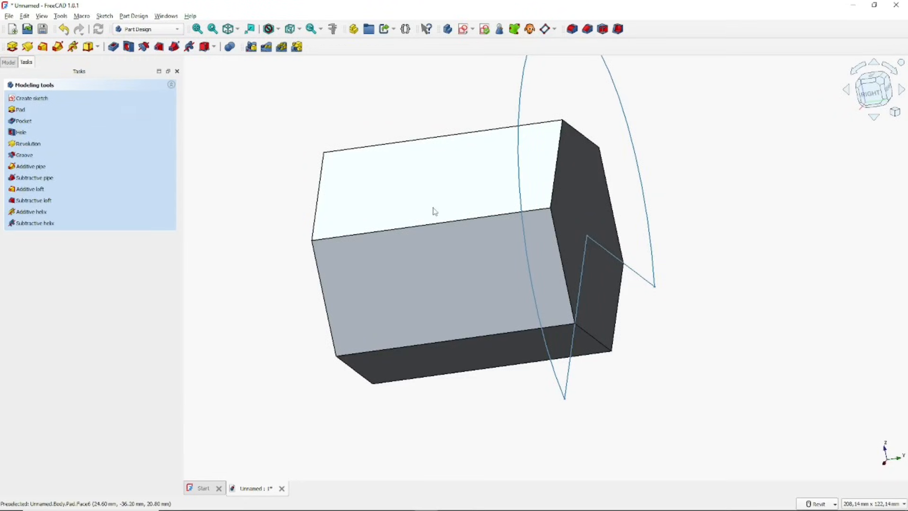
# Pad the circular sector sketch 20 mm in the reversed direction, back over the hexagonal prism
pyautogui.moveTo(432, 209)
pyautogui.keyDown('shift'); pyautogui.mouseDown(button='middle')
pyautogui.moveTo(582, 308)
pyautogui.moveTo(675, 310)
pyautogui.moveTo(723, 282)
pyautogui.moveTo(725, 306)
pyautogui.moveTo(547, 235)
pyautogui.moveTo(415, 196)
pyautogui.mouseUp(button='middle'); pyautogui.keyUp('shift')
pyautogui.click(18, 109)
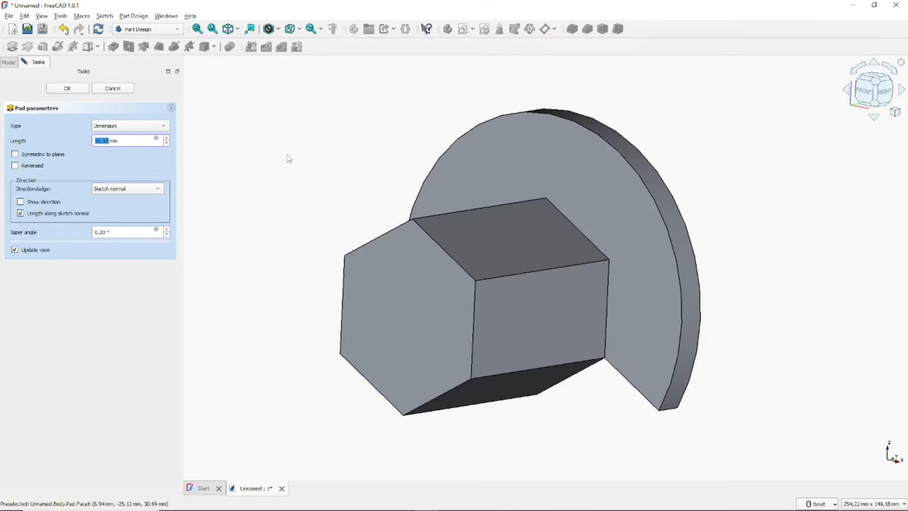
pyautogui.write('7')
pyautogui.click(15, 165)
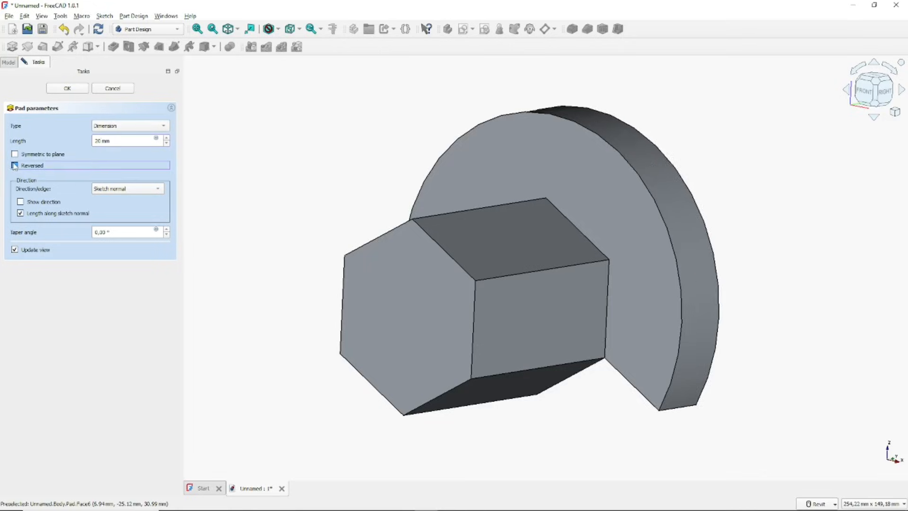
pyautogui.click(68, 89)
# Start a new sketch on the sector disc's front face, around the hexagonal prism
pyautogui.moveTo(499, 288); pyautogui.dragTo(539, 272, button='middle')
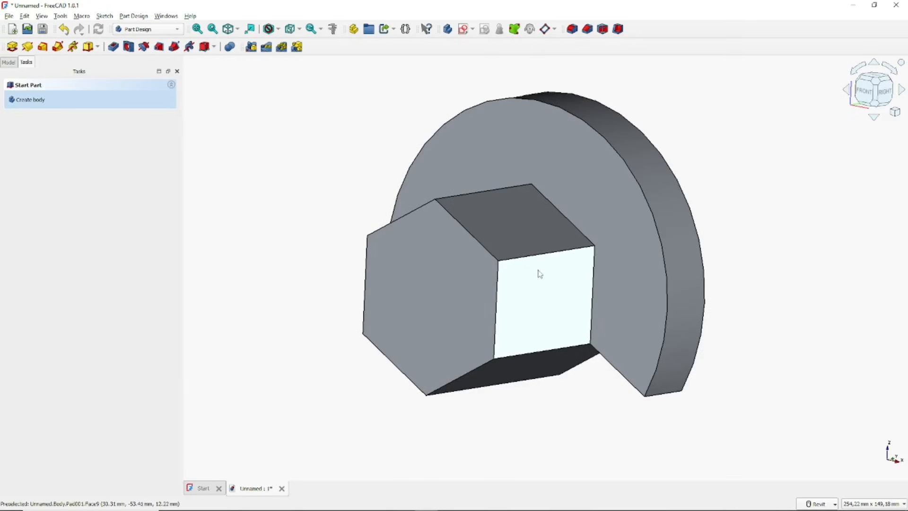
pyautogui.click(551, 169)
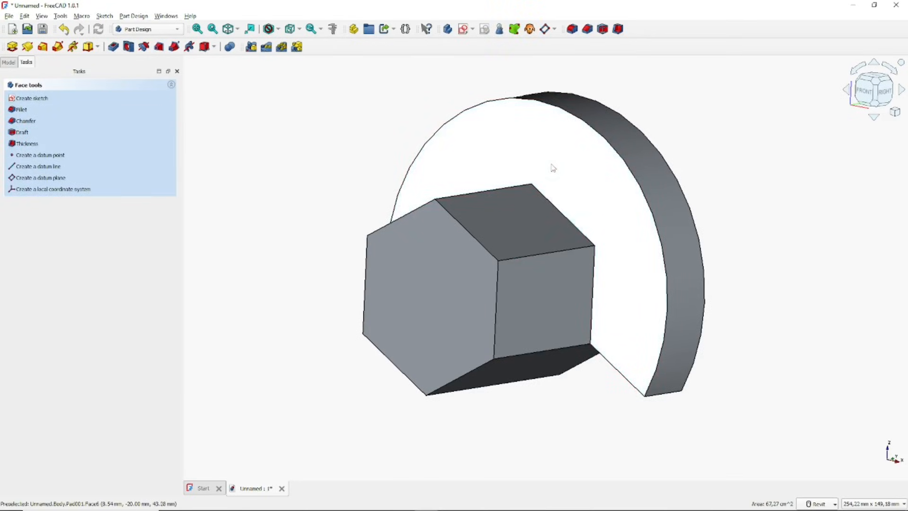
pyautogui.click(29, 98)
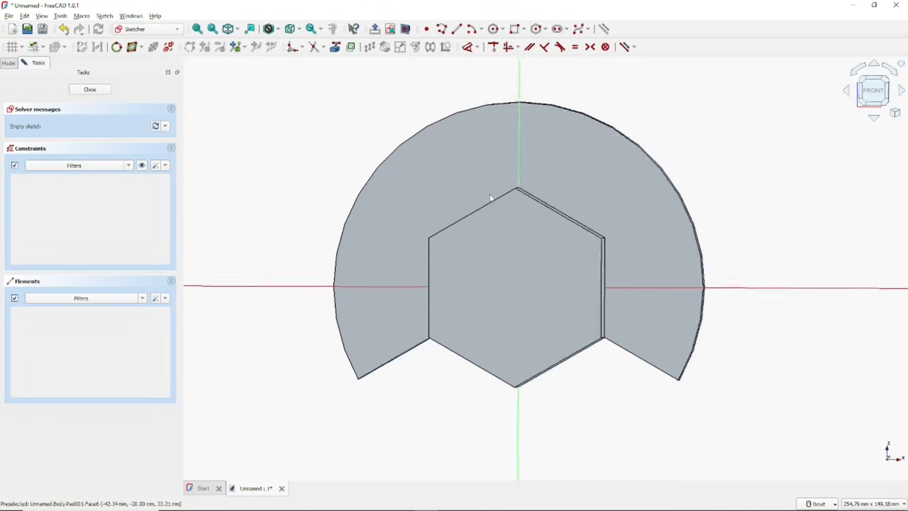
pyautogui.scroll(-1, 639, 115)
pyautogui.moveTo(606, 143); pyautogui.dragTo(580, 170, button='middle')
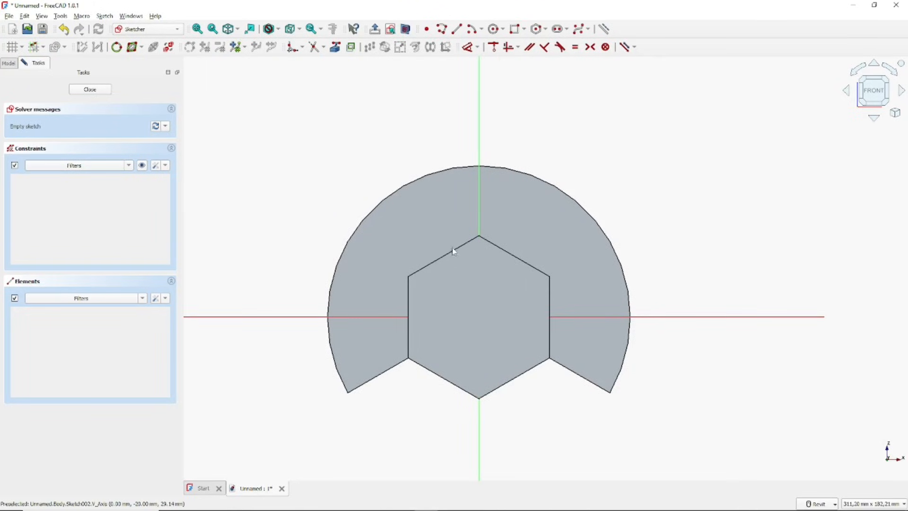
# Switch the model's draw style to Wireframe
pyautogui.click(41, 15)
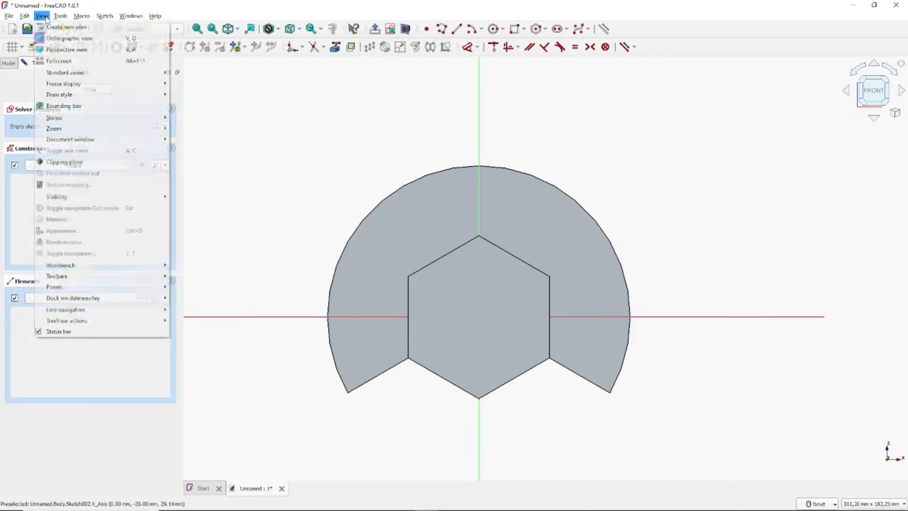
pyautogui.moveTo(86, 96)
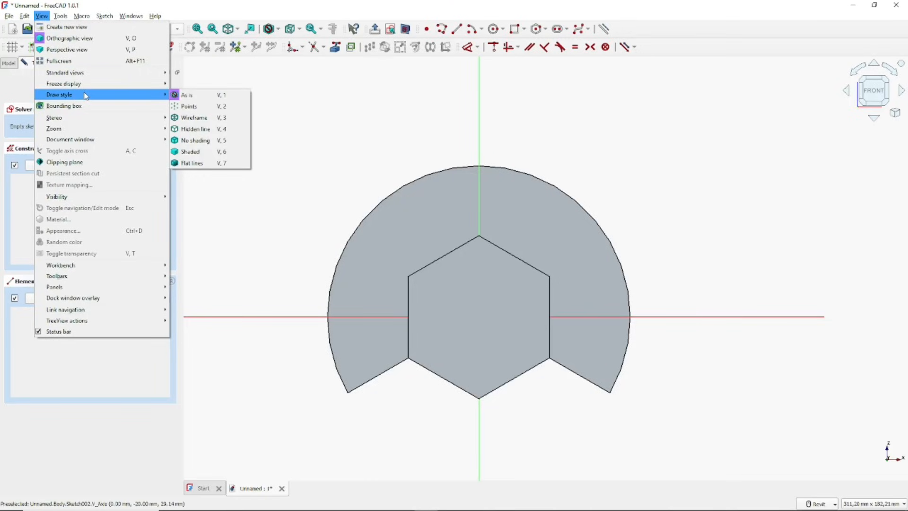
pyautogui.click(194, 118)
pyautogui.scroll(1, 525, 244)
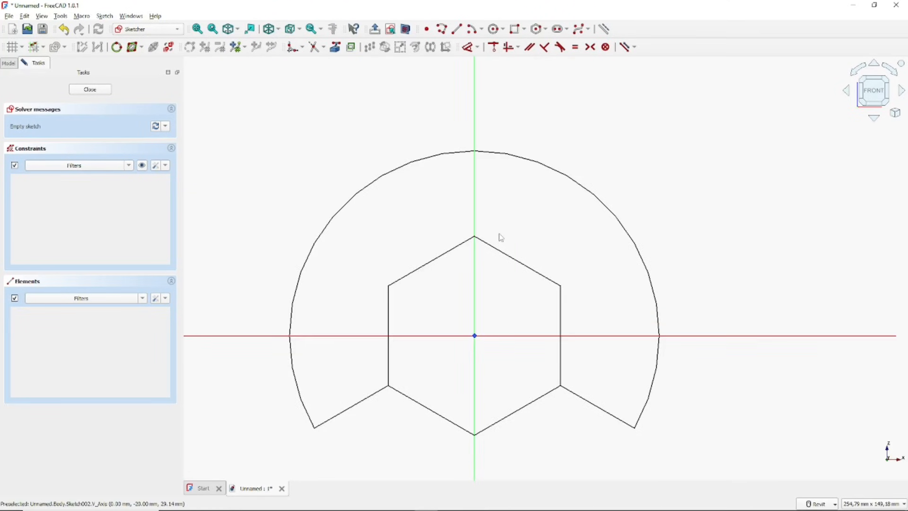
# Draw an upright rectangle about 12 mm wide across the disc's upper rim, straddling the vertical axis
pyautogui.click(516, 29)
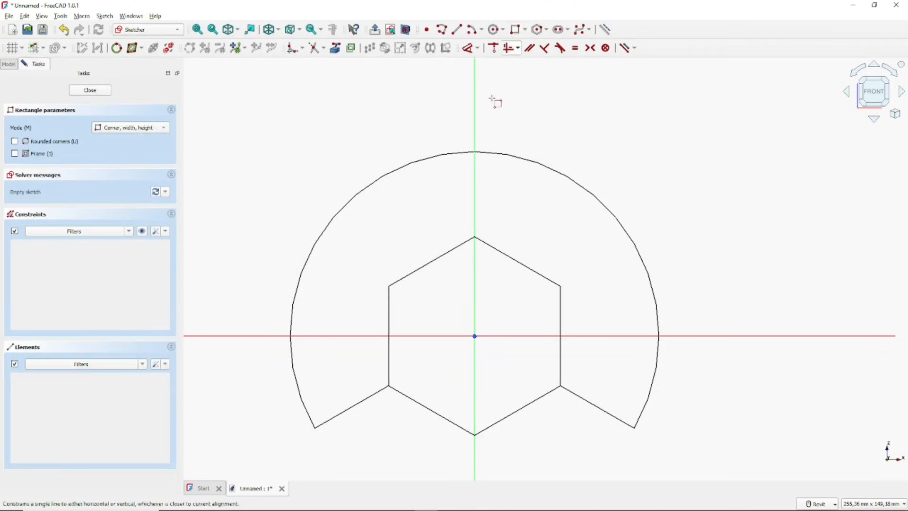
pyautogui.click(458, 137)
pyautogui.click(492, 184)
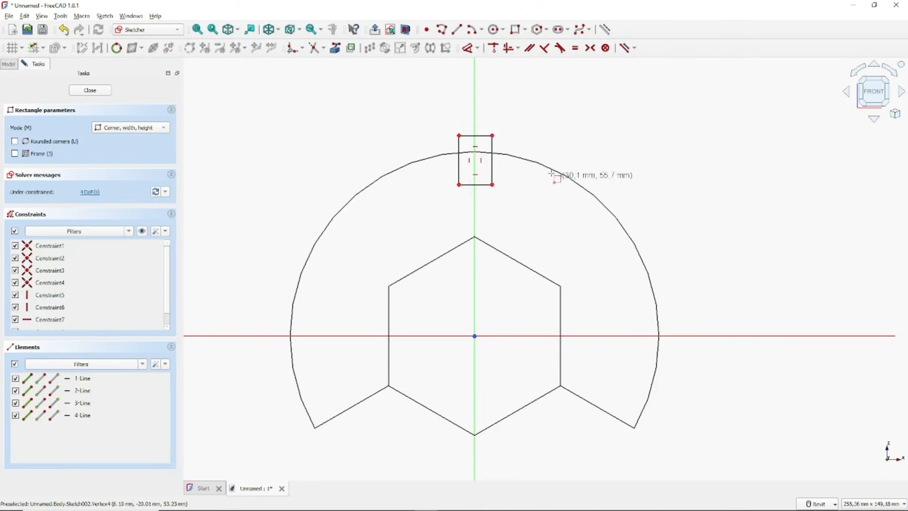
# Constrain the rectangle's bottom edge to a length of 10 mm
pyautogui.click(468, 49)
pyautogui.click(485, 184)
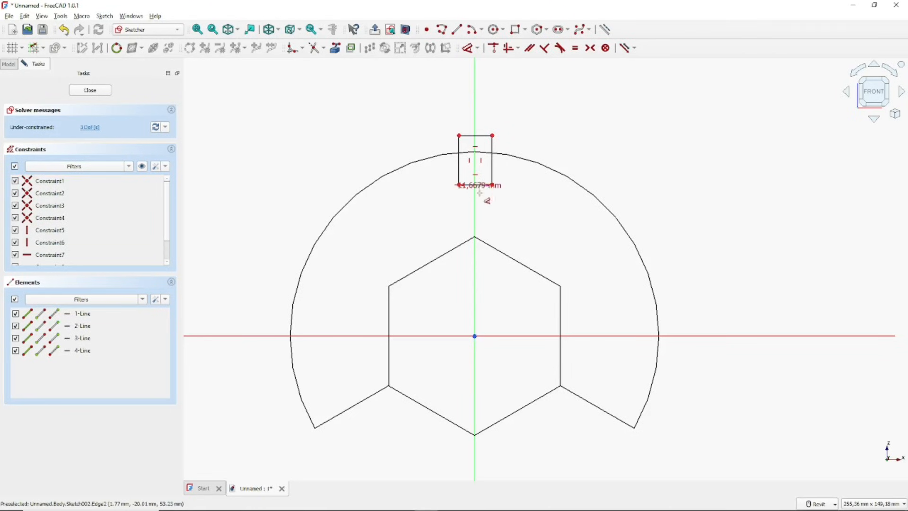
pyautogui.click(487, 208)
pyautogui.write('10')
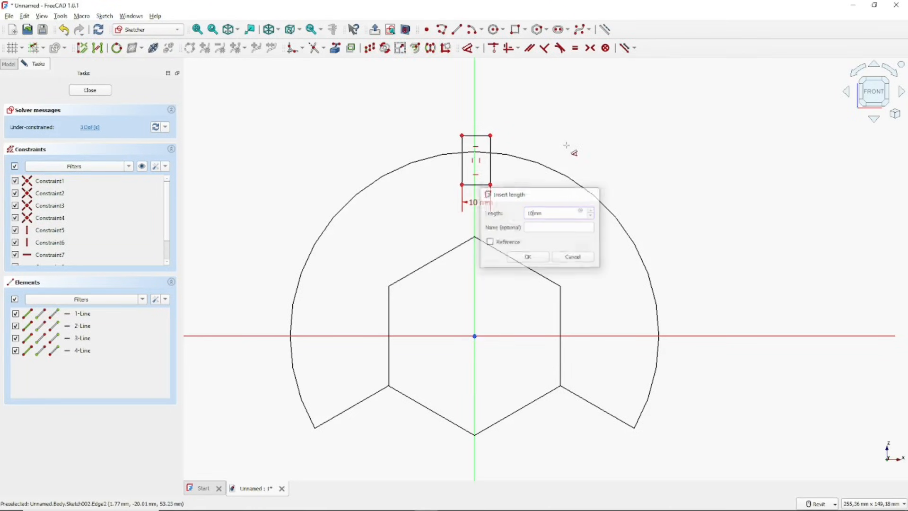
pyautogui.press('Return')
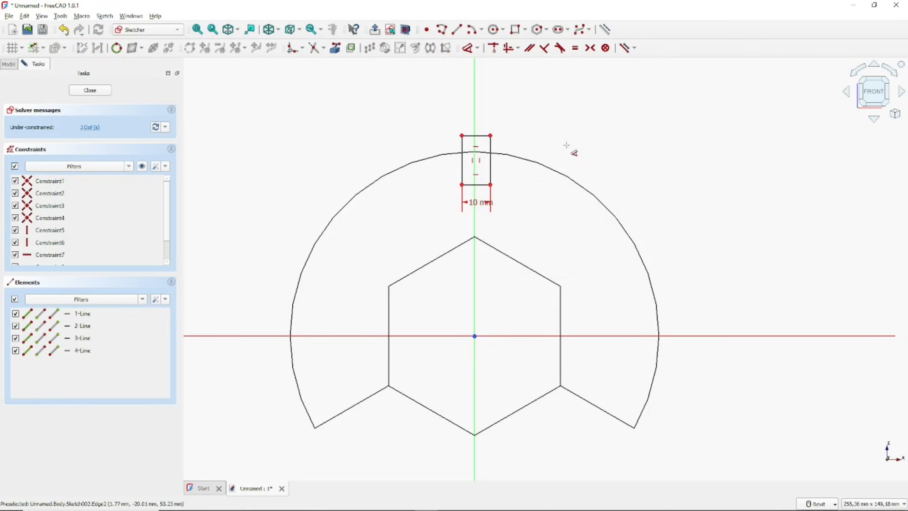
# Constrain the rectangle's lower right corner 50 mm above the origin and 5 mm horizontally from it
pyautogui.click(490, 185)
pyautogui.click(529, 248)
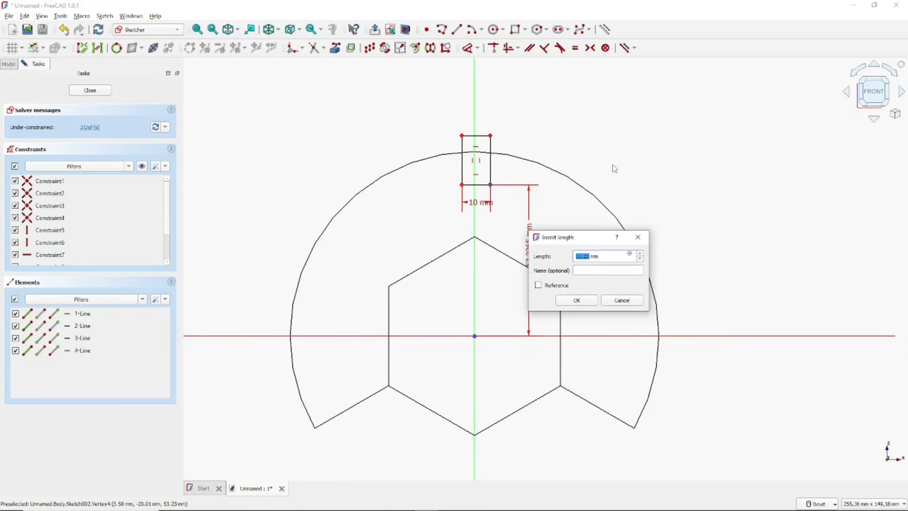
pyautogui.write('5')
pyautogui.press('Return')
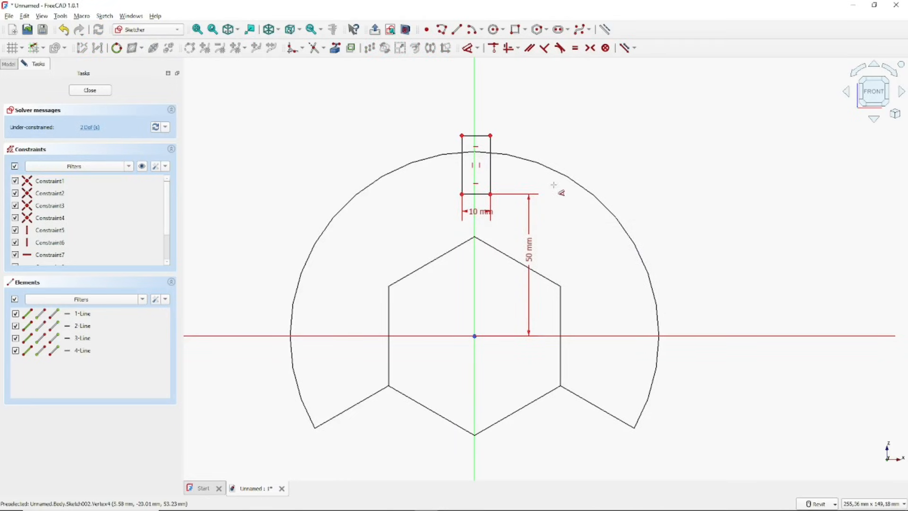
pyautogui.click(490, 194)
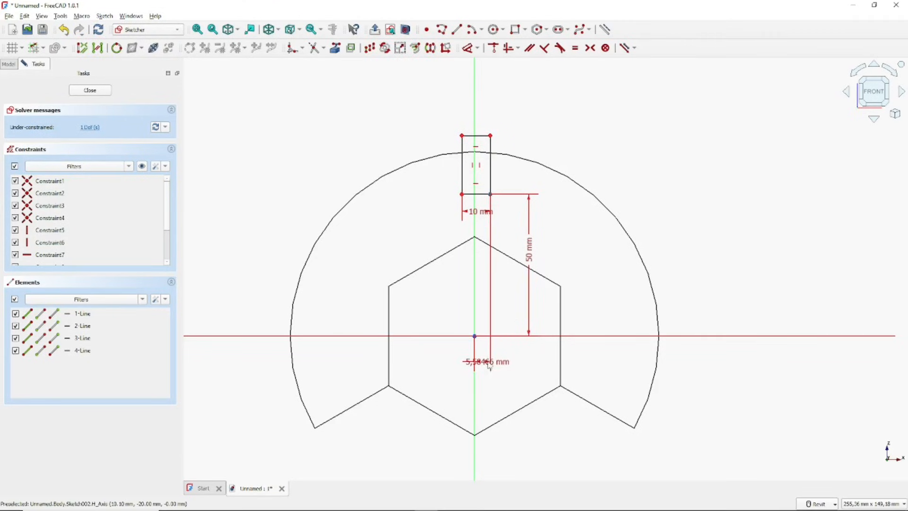
pyautogui.click(489, 365)
pyautogui.write('5')
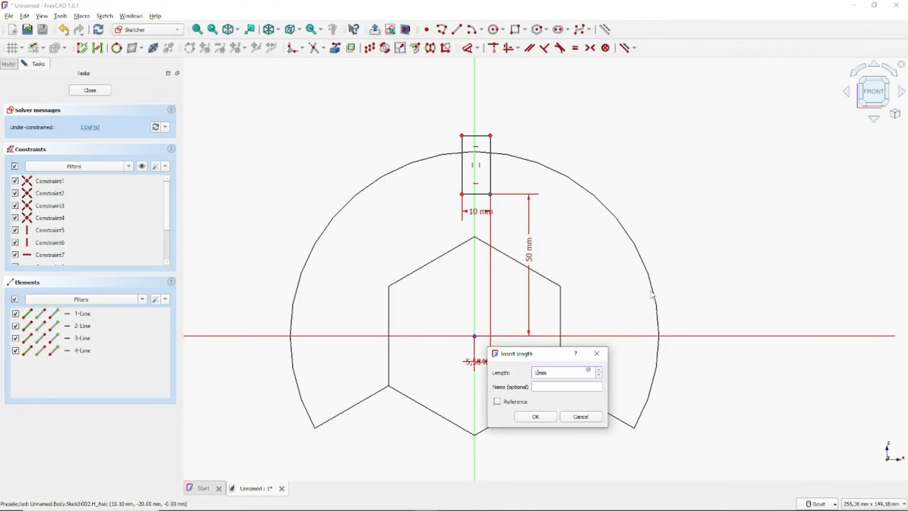
pyautogui.press('Return')
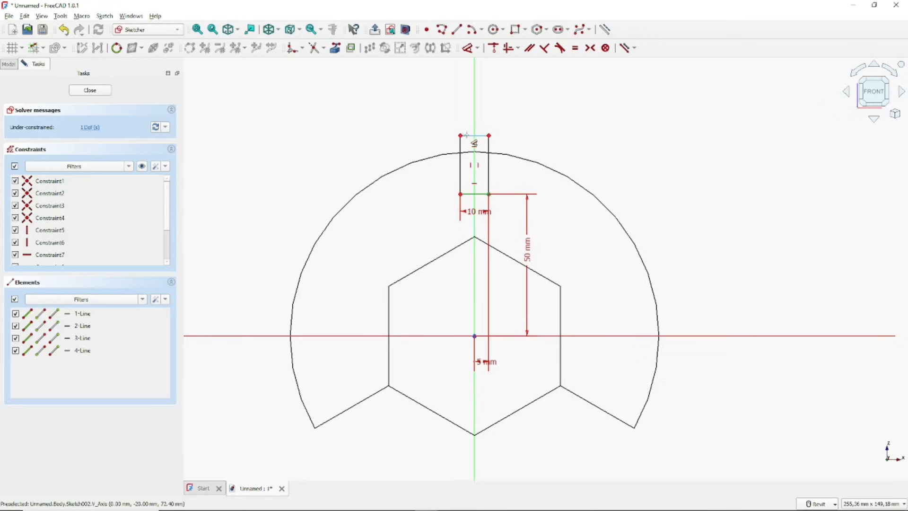
# Rotate all four rectangle lines 60° counterclockwise about the origin, with no copies
pyautogui.click(487, 147)
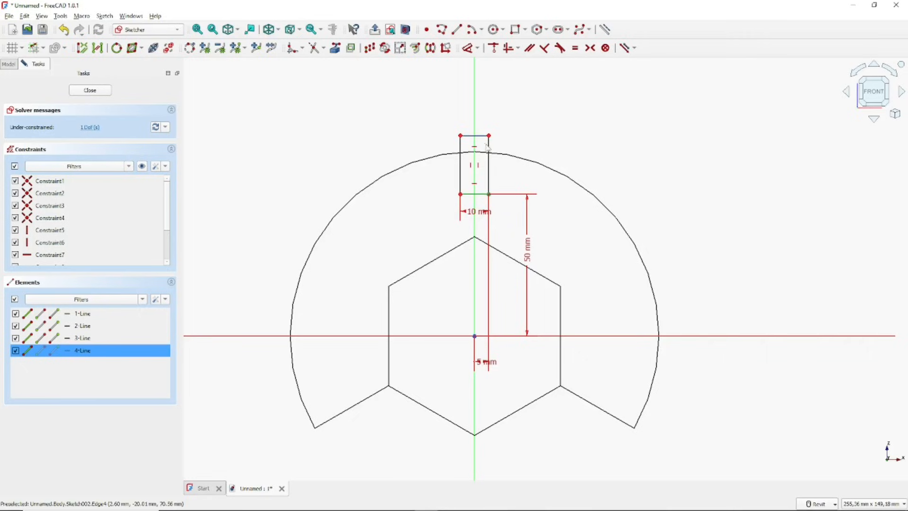
pyautogui.click(488, 152)
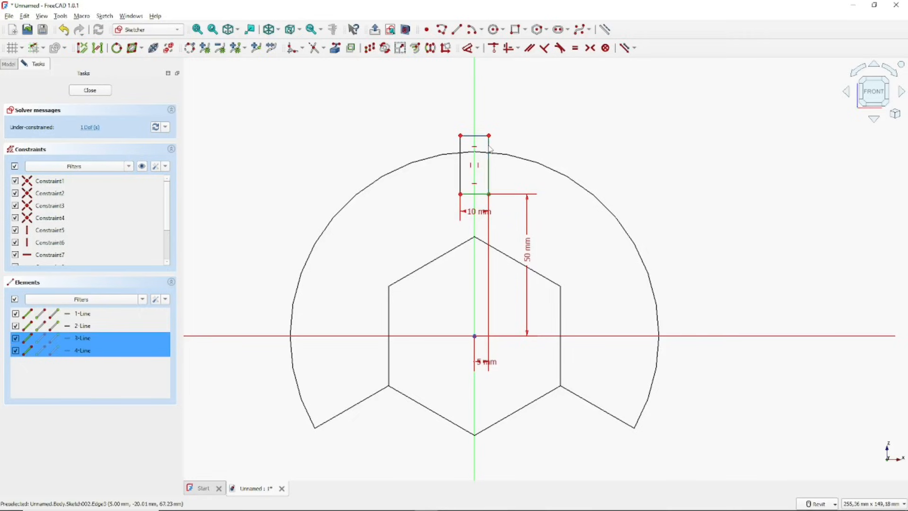
pyautogui.click(481, 194)
pyautogui.click(460, 177)
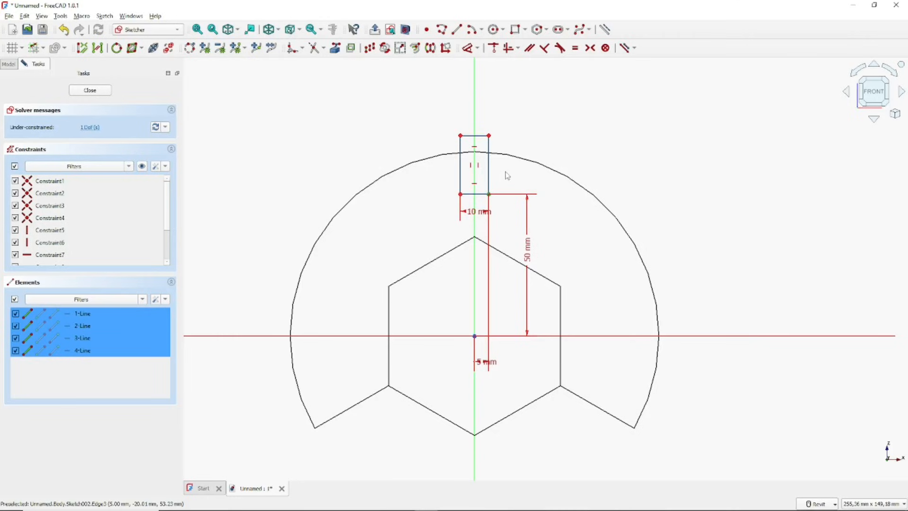
pyautogui.click(385, 48)
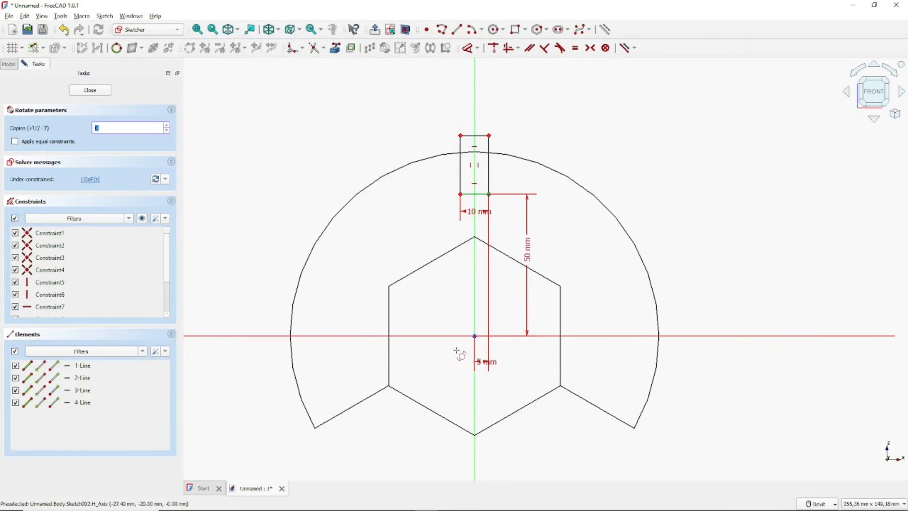
pyautogui.click(474, 336)
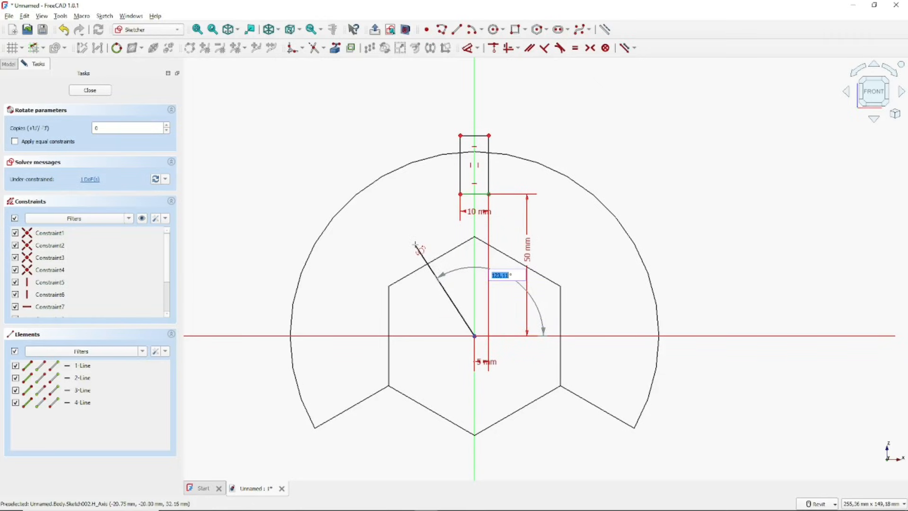
pyautogui.write('60')
pyautogui.press('Return')
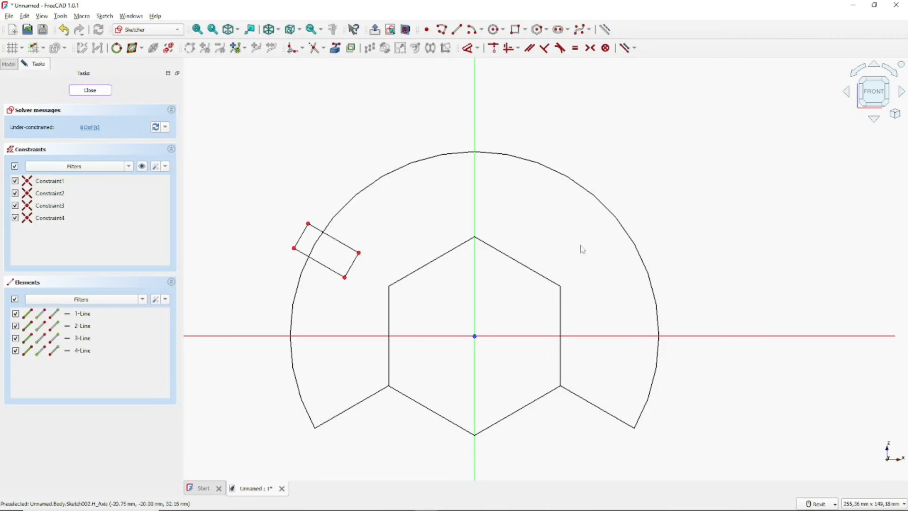
# Cut the rotated rectangle as a pocket through all of the disc
pyautogui.moveTo(708, 174); pyautogui.dragTo(670, 212, button='middle')
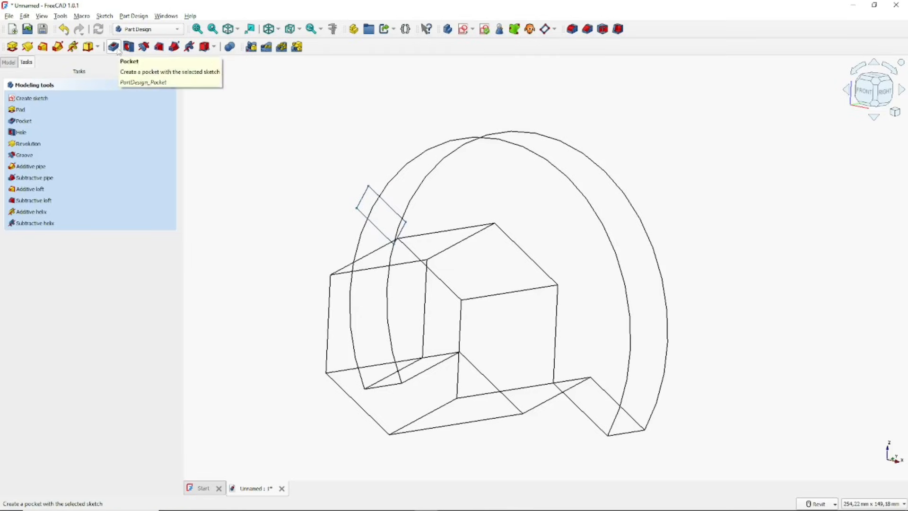
pyautogui.click(113, 46)
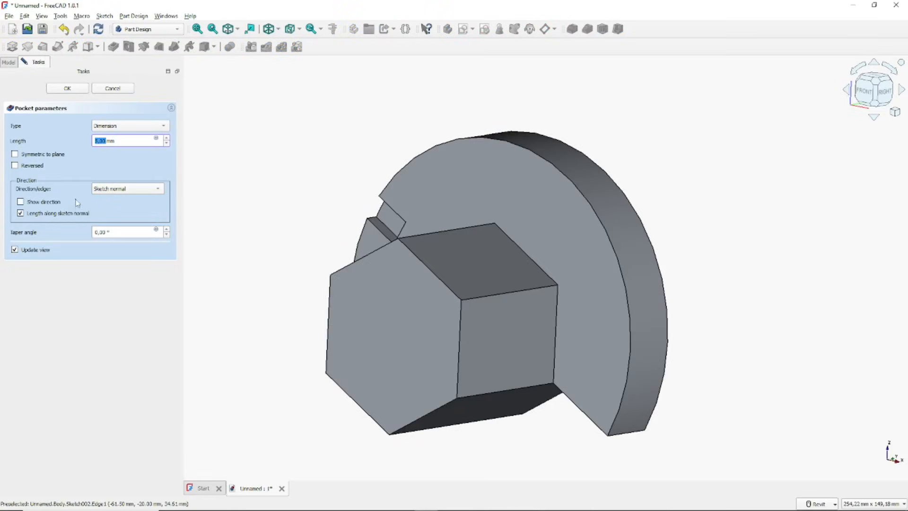
pyautogui.click(117, 131)
pyautogui.click(119, 134)
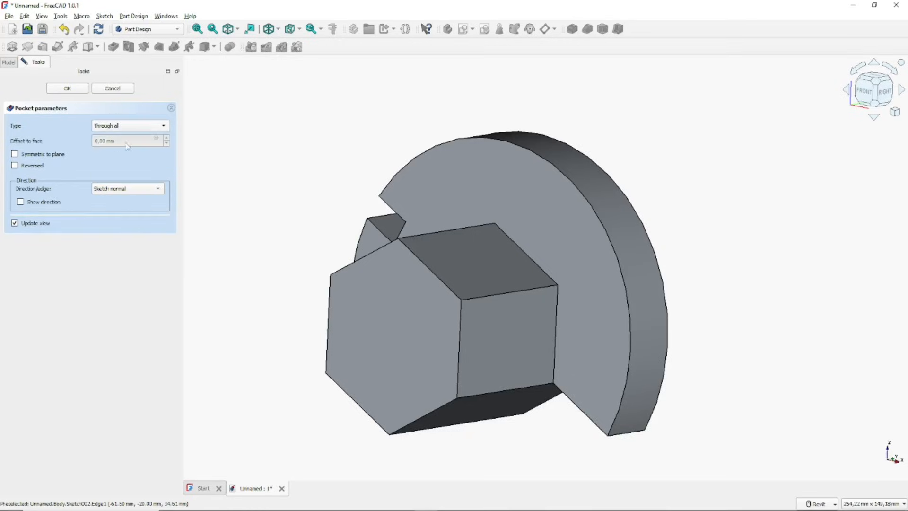
pyautogui.click(78, 89)
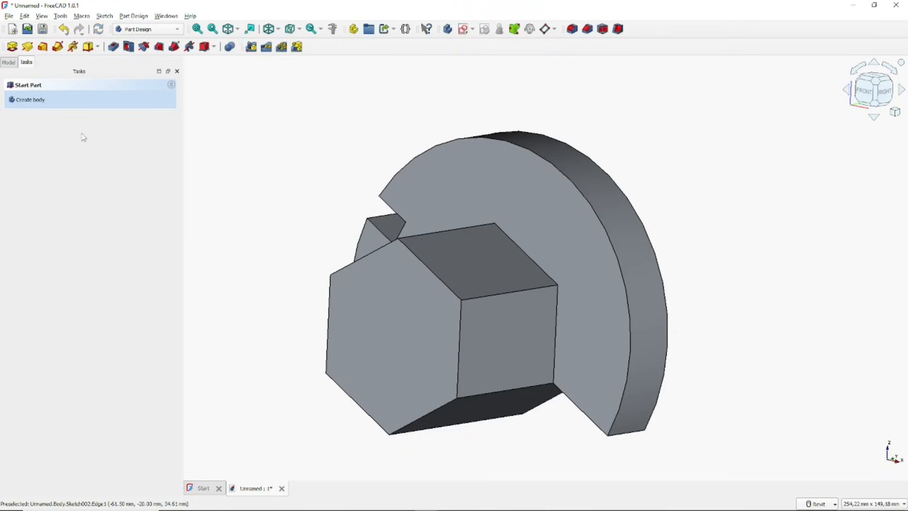
# Polar-pattern the pocket about the normal sketch axis in Offset Angle mode, with a 300° offset and 3 occurrences
pyautogui.click(9, 63)
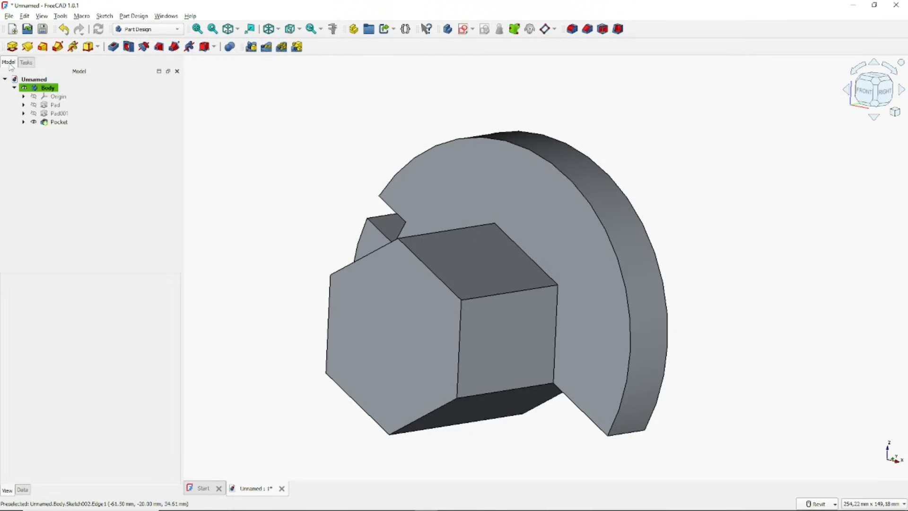
pyautogui.click(63, 122)
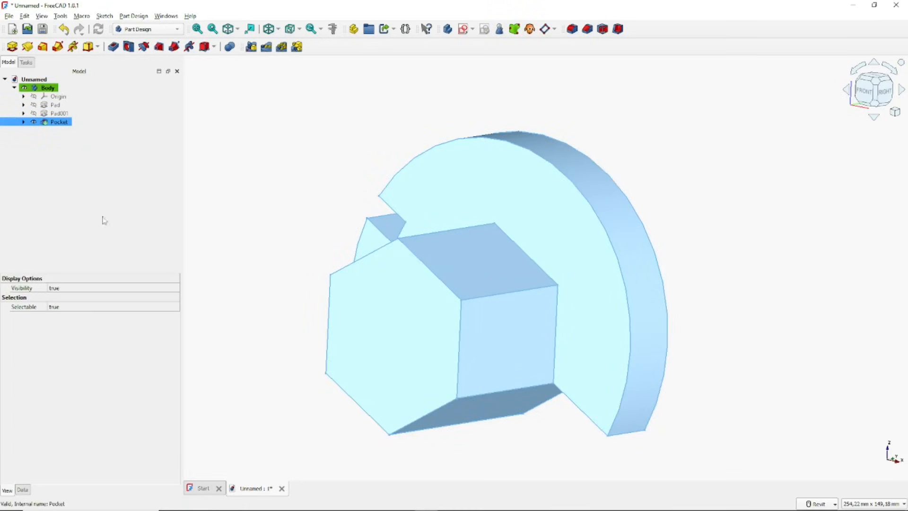
pyautogui.click(282, 47)
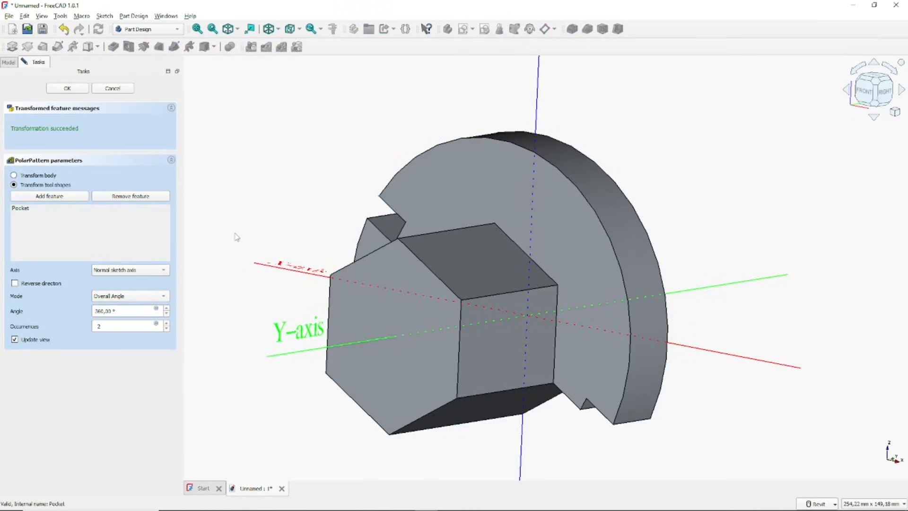
pyautogui.click(148, 298)
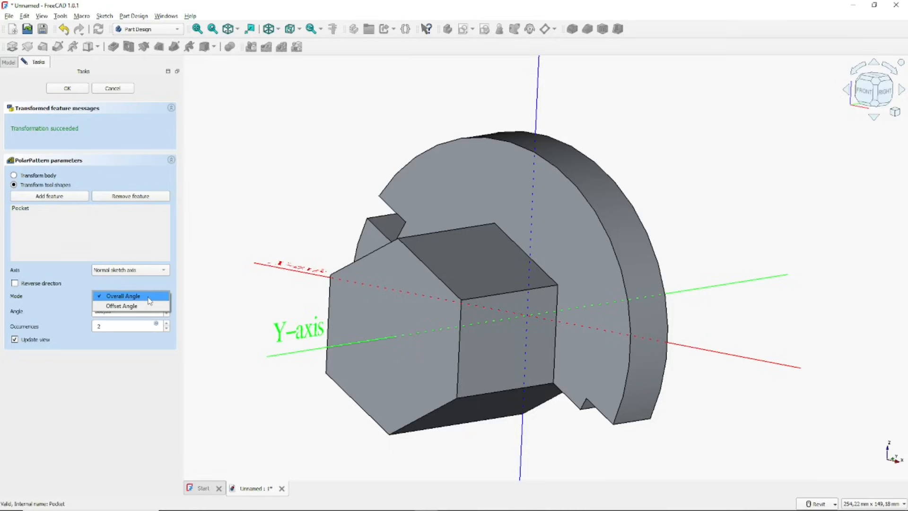
pyautogui.click(138, 307)
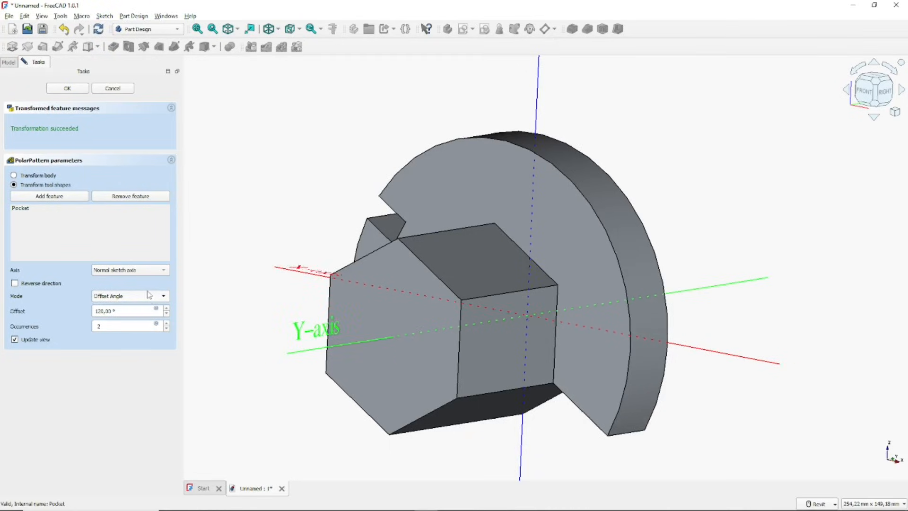
pyautogui.moveTo(134, 310); pyautogui.dragTo(72, 316)
pyautogui.write('300')
pyautogui.click(109, 328)
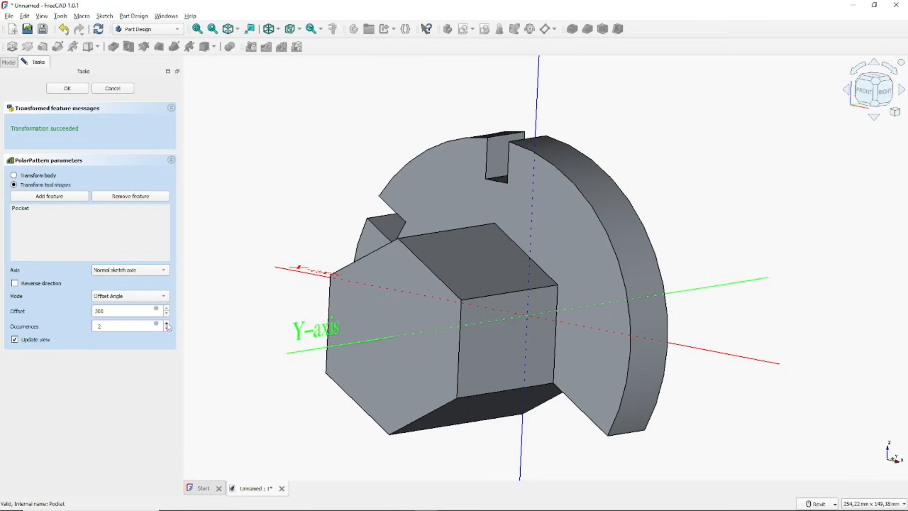
pyautogui.click(167, 323)
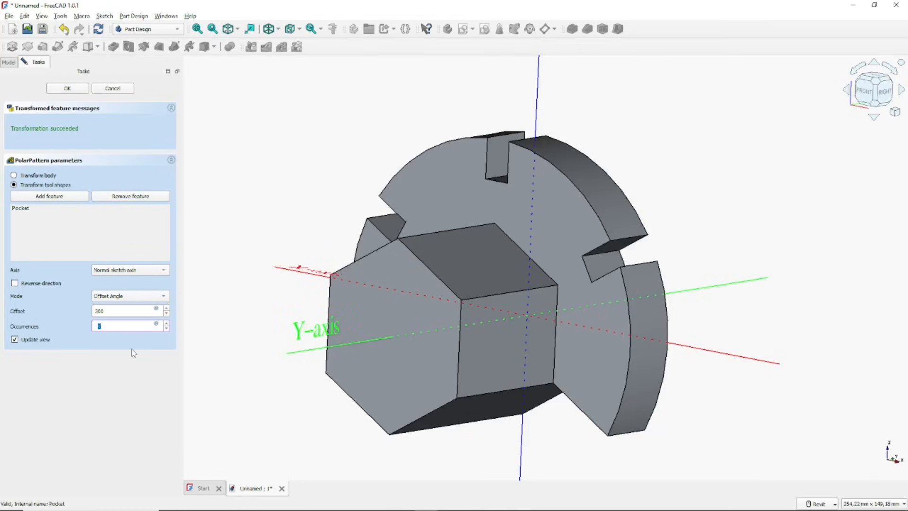
pyautogui.click(865, 97)
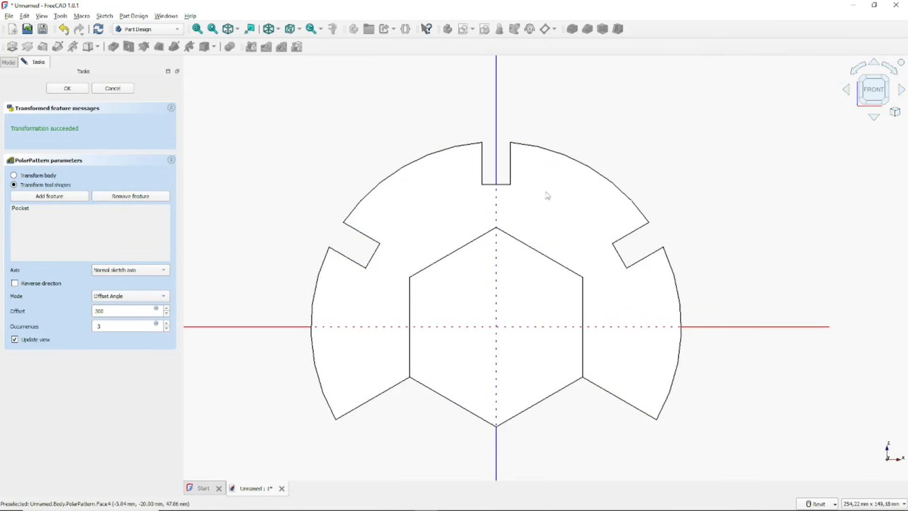
pyautogui.click(68, 89)
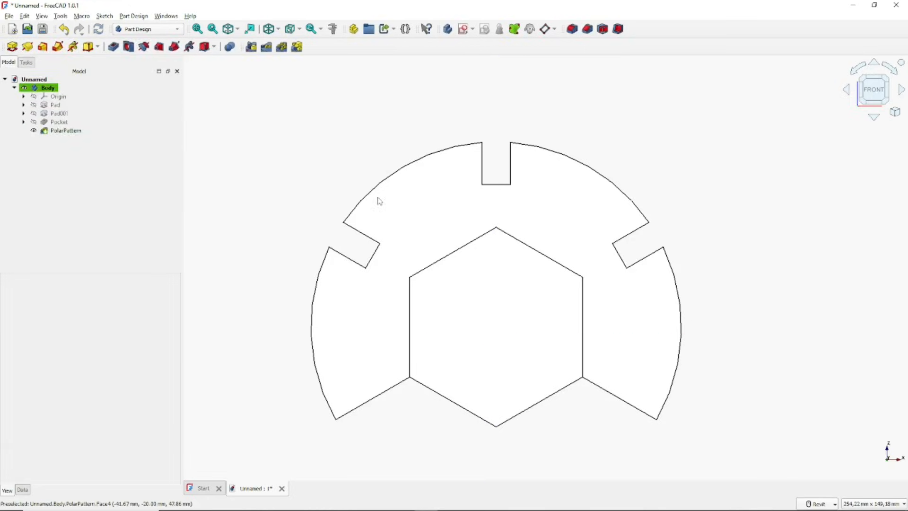
# Chamfer all edges of the polar-patterned body with an equal distance of 2 mm
pyautogui.moveTo(557, 232); pyautogui.dragTo(588, 201, button='middle')
pyautogui.press('0')
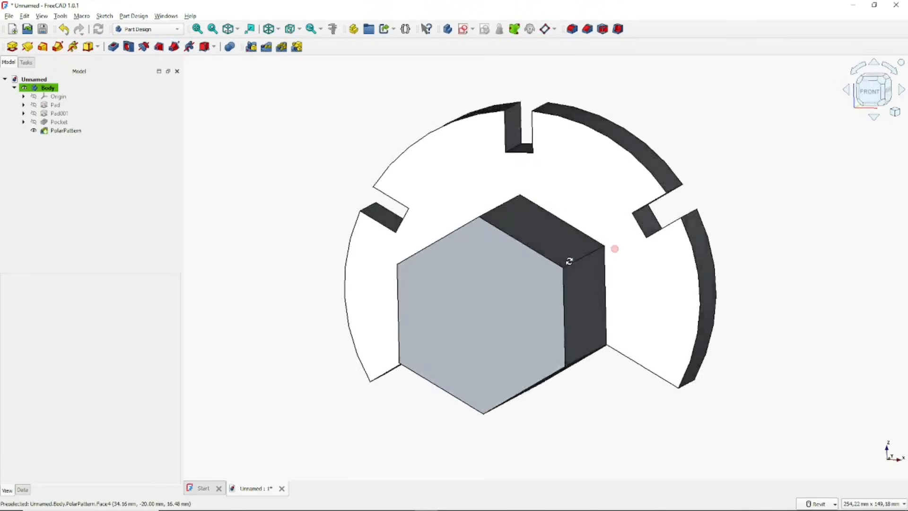
pyautogui.click(66, 130)
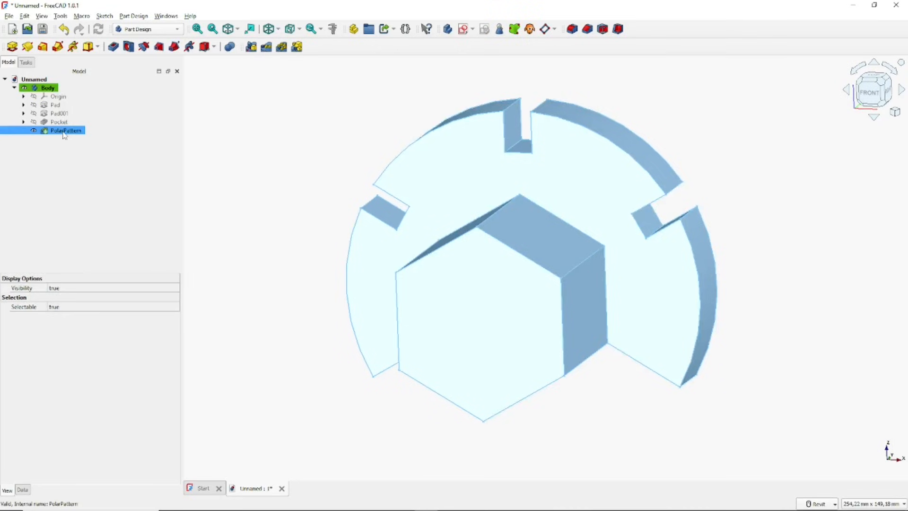
pyautogui.click(587, 29)
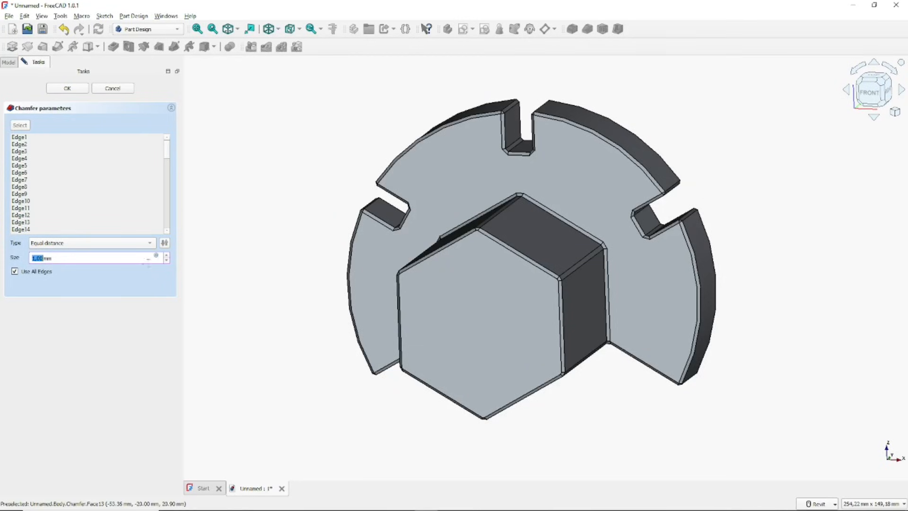
pyautogui.click(167, 256)
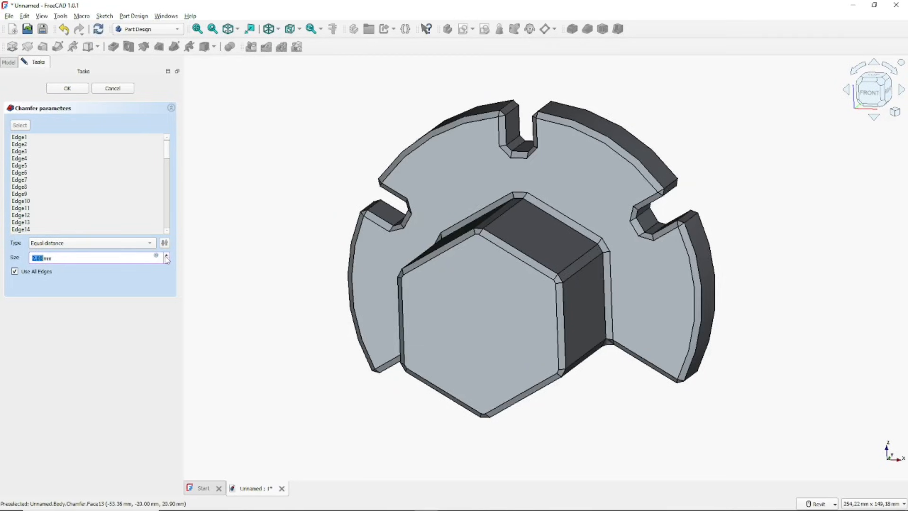
pyautogui.click(68, 89)
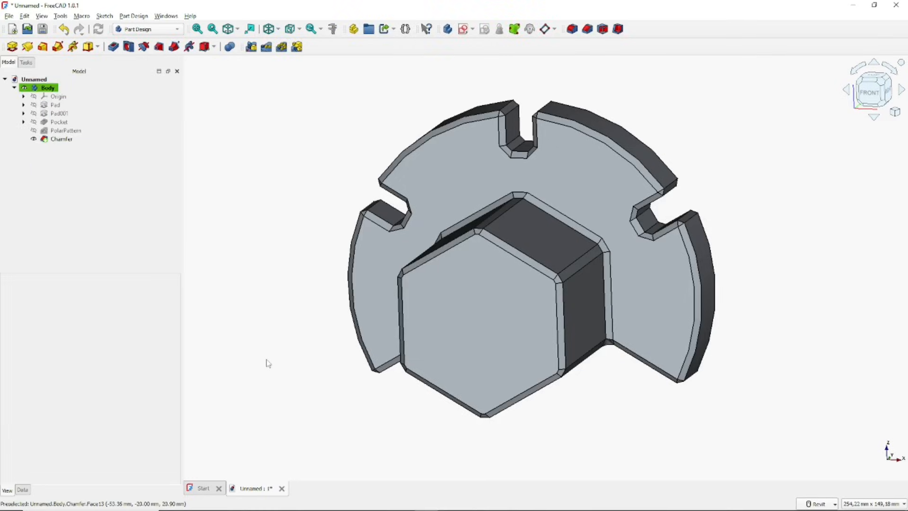
# Sketch a circle about 20 mm in diameter, centred on the origin, on the front face of the hexagonal prism
pyautogui.click(461, 329)
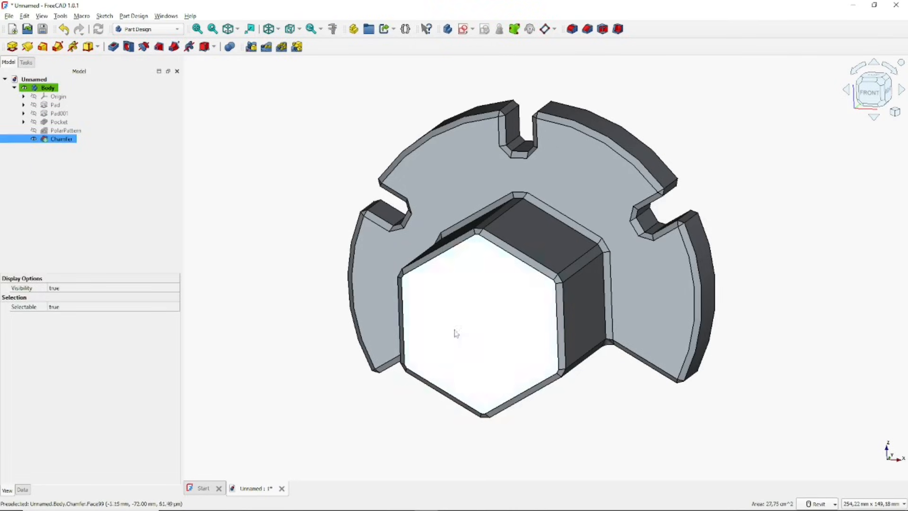
pyautogui.click(26, 62)
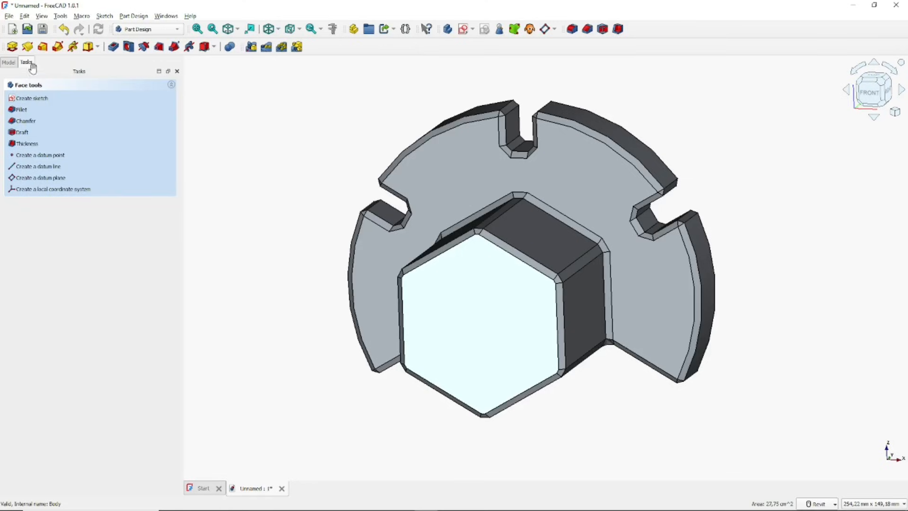
pyautogui.click(32, 99)
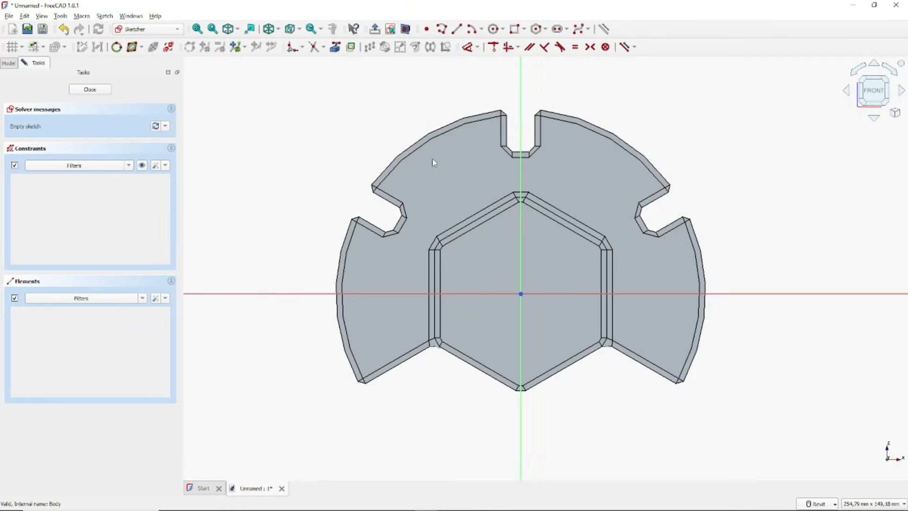
pyautogui.click(494, 29)
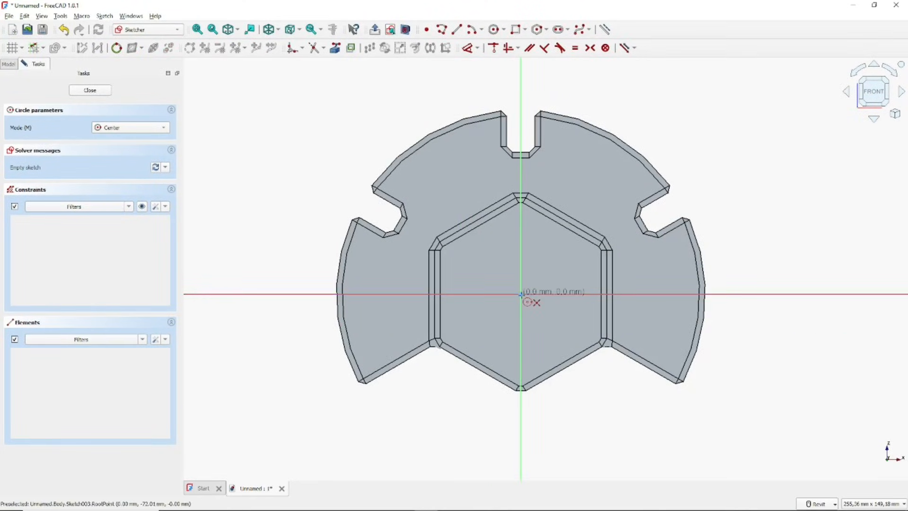
pyautogui.click(520, 295)
pyautogui.click(527, 266)
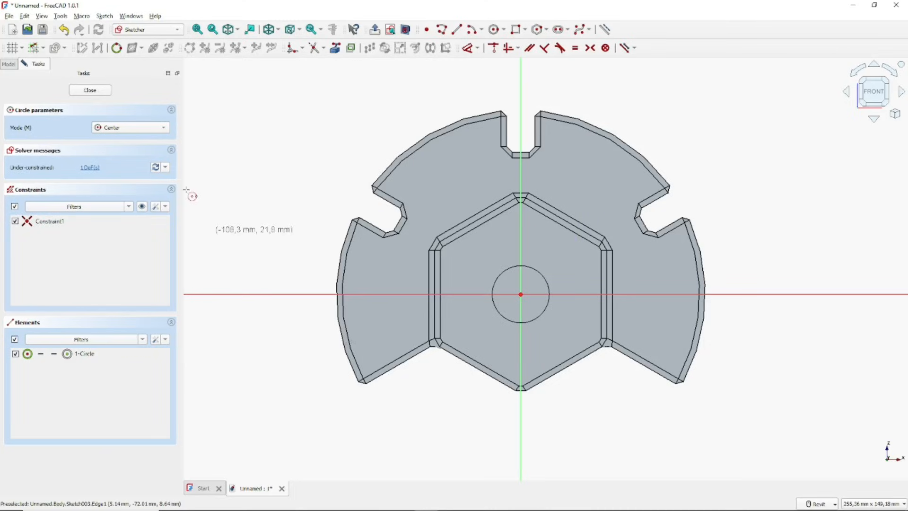
pyautogui.click(89, 90)
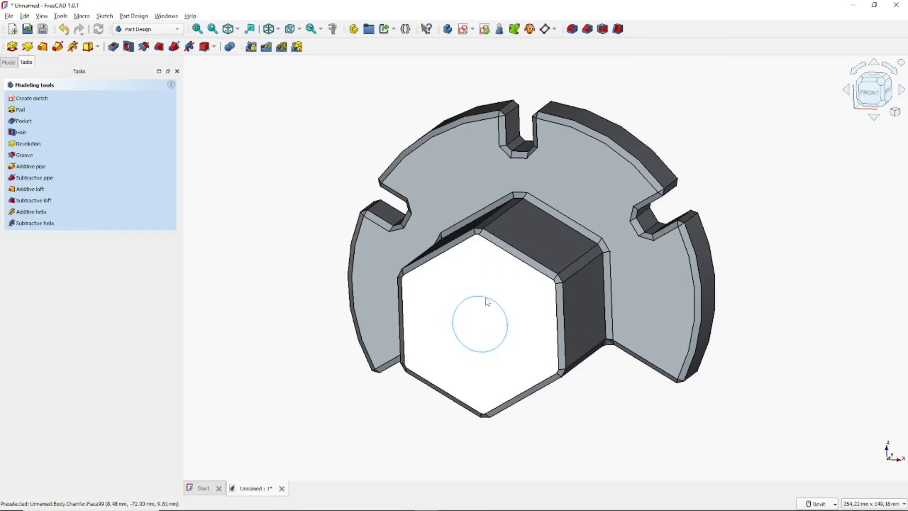
# Create a hole from the circle sketch with the ISO metric regular profile, size M36 and through-all depth
pyautogui.click(128, 46)
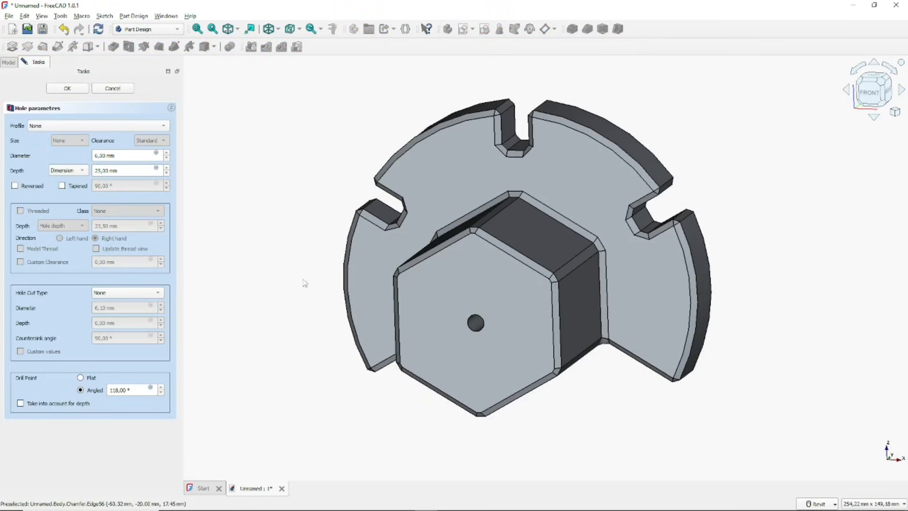
pyautogui.click(54, 126)
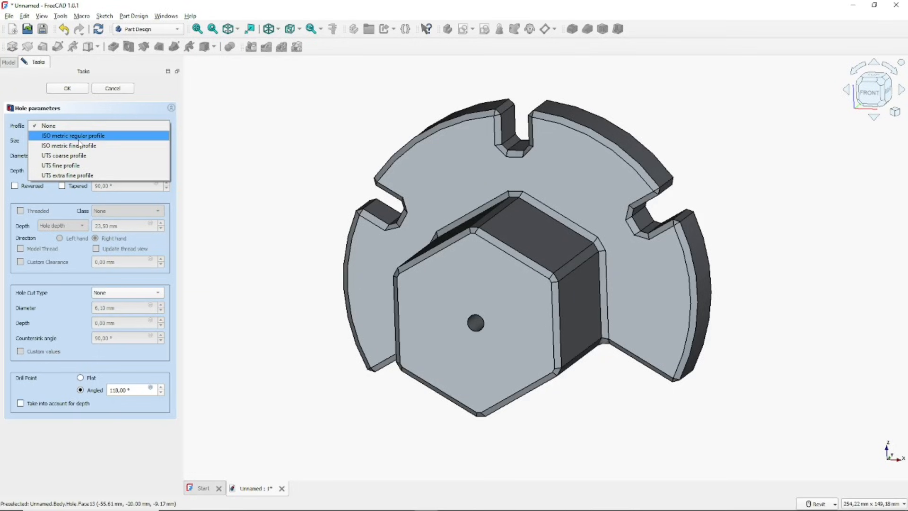
pyautogui.click(103, 137)
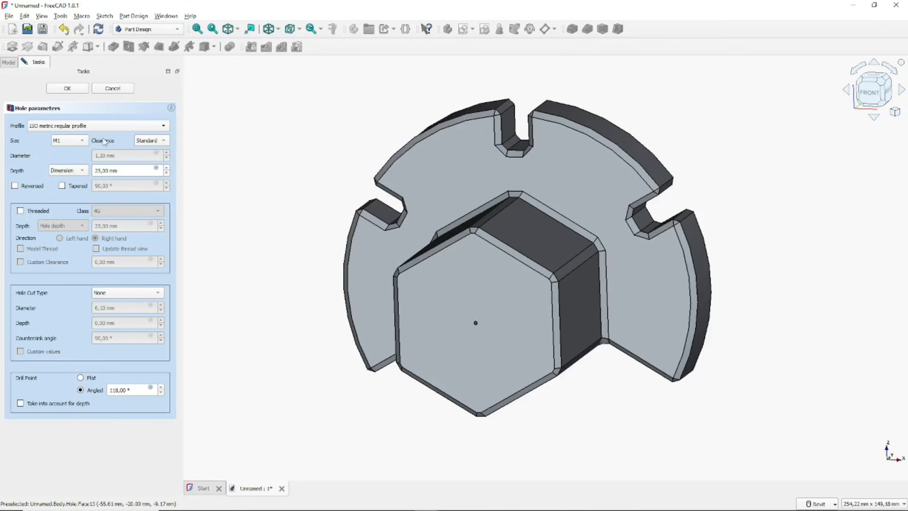
pyautogui.click(76, 171)
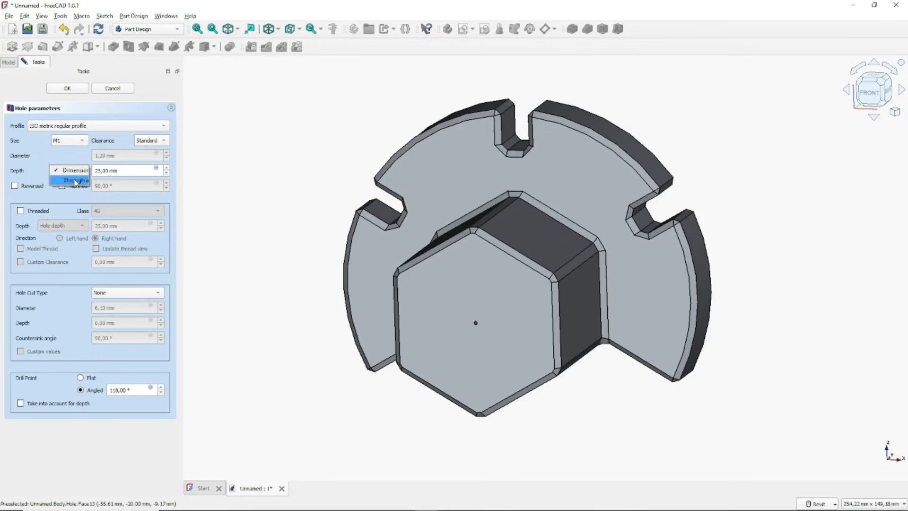
pyautogui.click(75, 180)
pyautogui.click(78, 141)
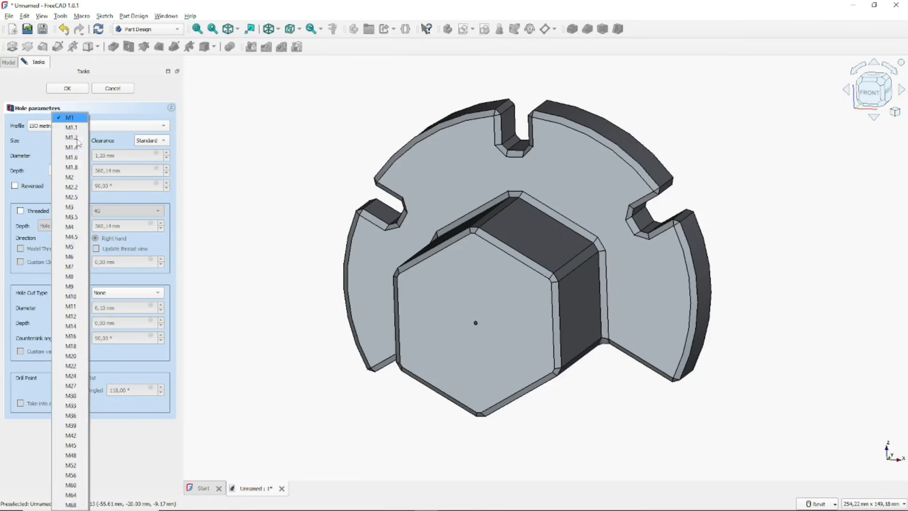
pyautogui.click(71, 416)
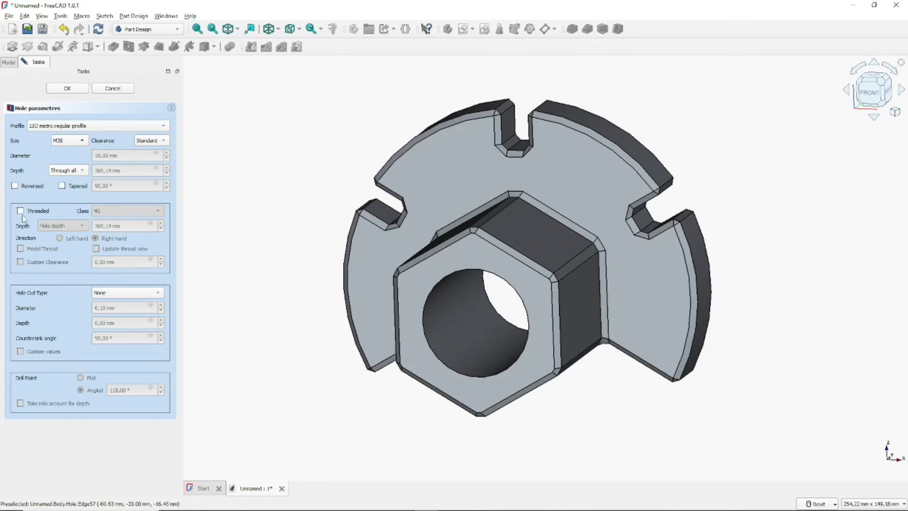
# Make the M36 hole threaded with a modelled thread and updated thread view, and finish the hole
pyautogui.click(20, 211)
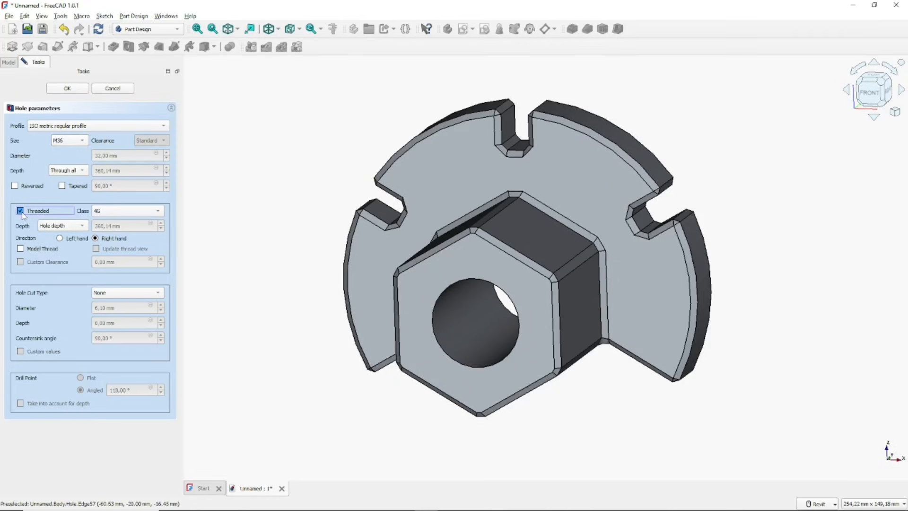
pyautogui.click(20, 248)
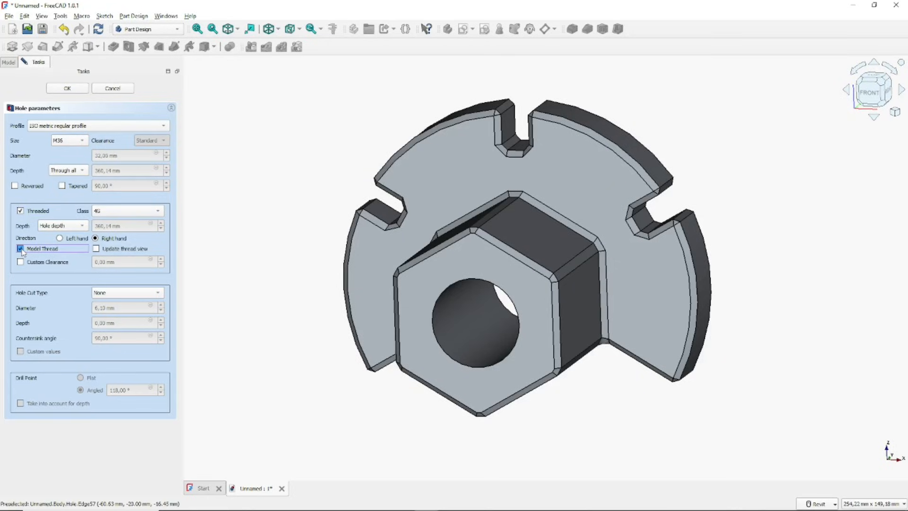
pyautogui.click(97, 249)
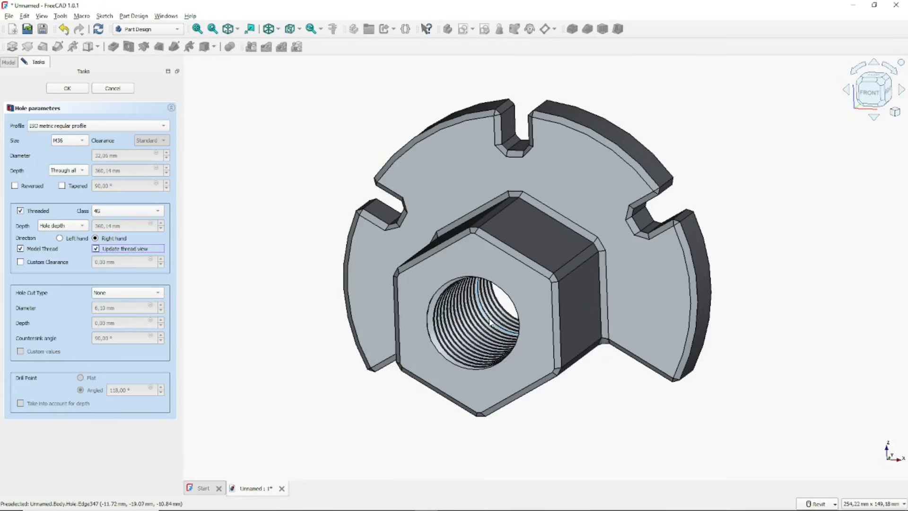
pyautogui.moveTo(515, 342); pyautogui.dragTo(546, 315, button='middle')
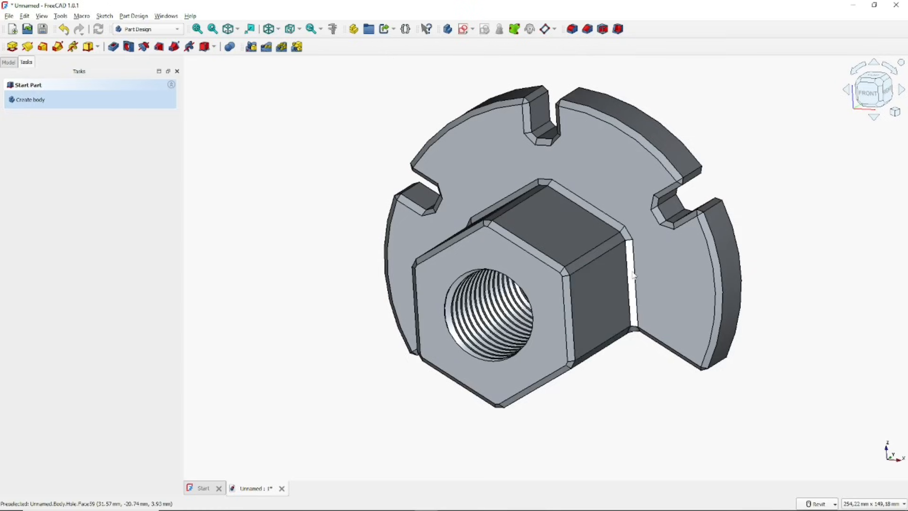
pyautogui.moveTo(631, 272)
pyautogui.keyDown('shift'); pyautogui.mouseDown(button='middle')
pyautogui.moveTo(636, 257)
pyautogui.moveTo(634, 276)
pyautogui.moveTo(624, 265)
pyautogui.mouseUp(button='middle'); pyautogui.keyUp('shift')
pyautogui.scroll(-2, 577, 285)
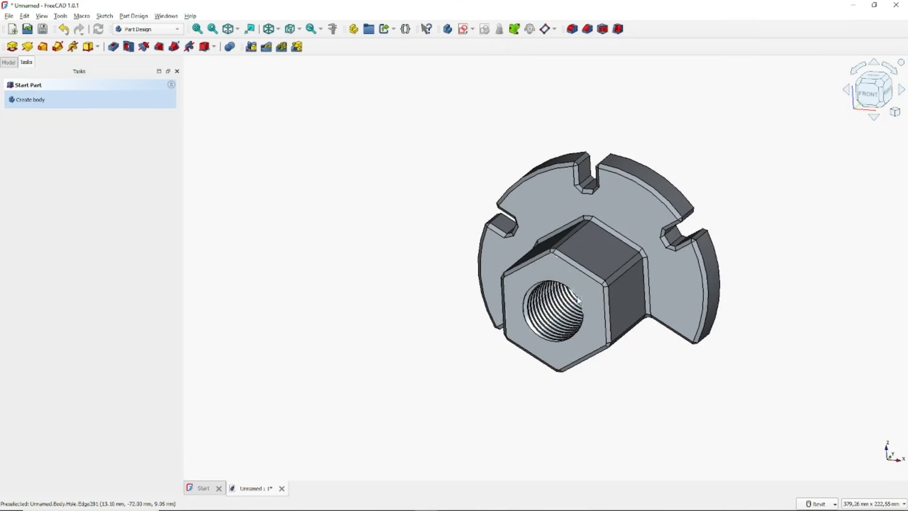